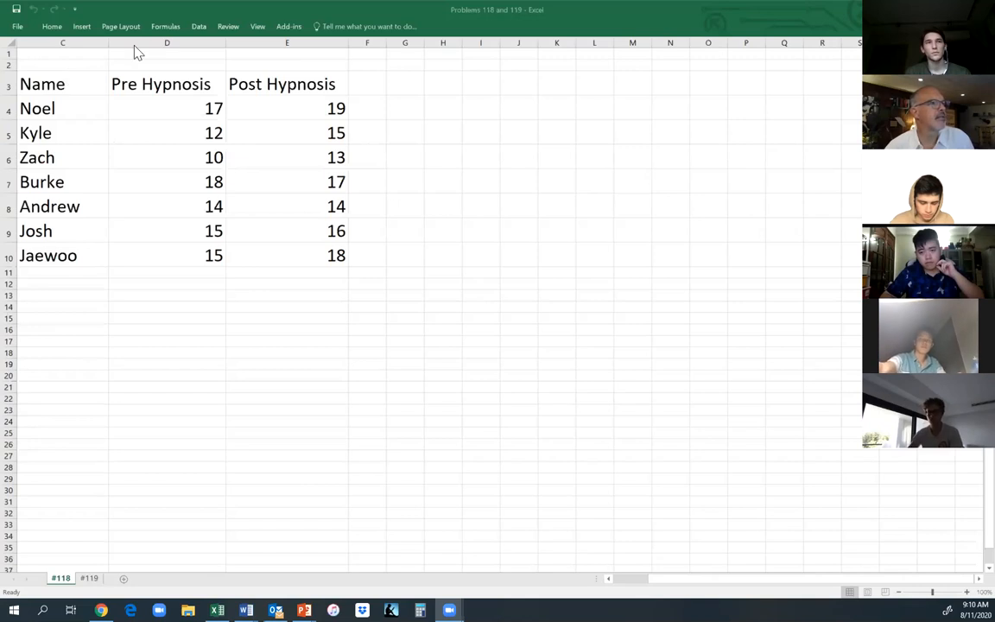
- Open the t-Test: Paired Two Sample for Means tool from the data analysis tools
click(197, 27)
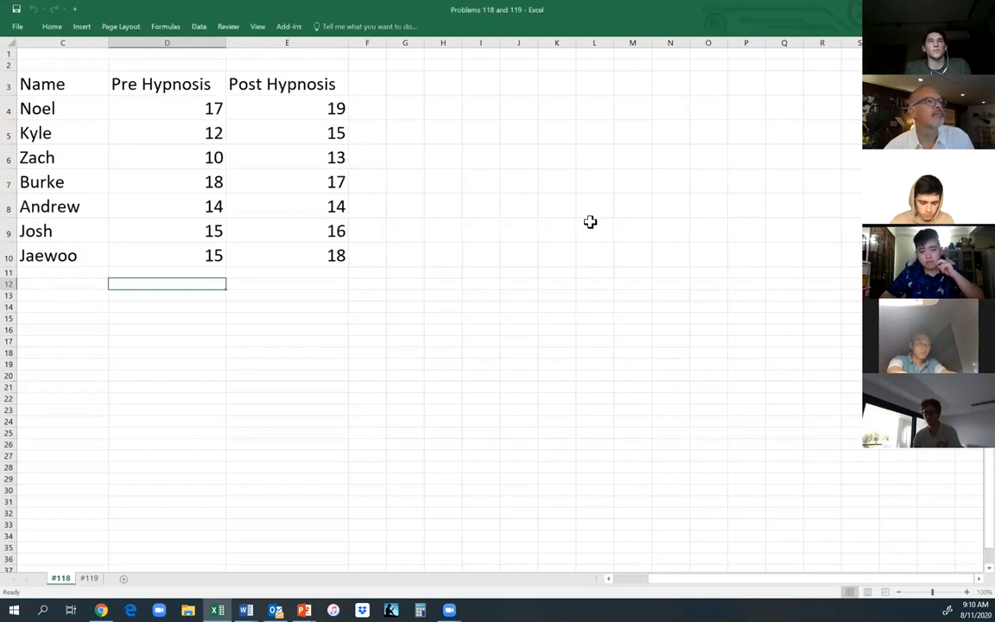
click(196, 27)
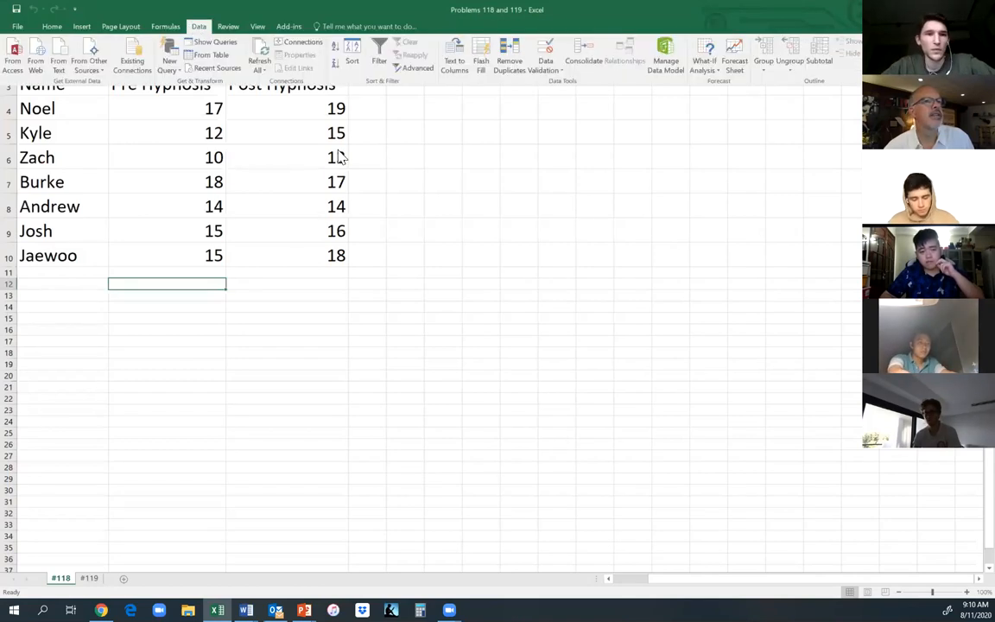
click(907, 42)
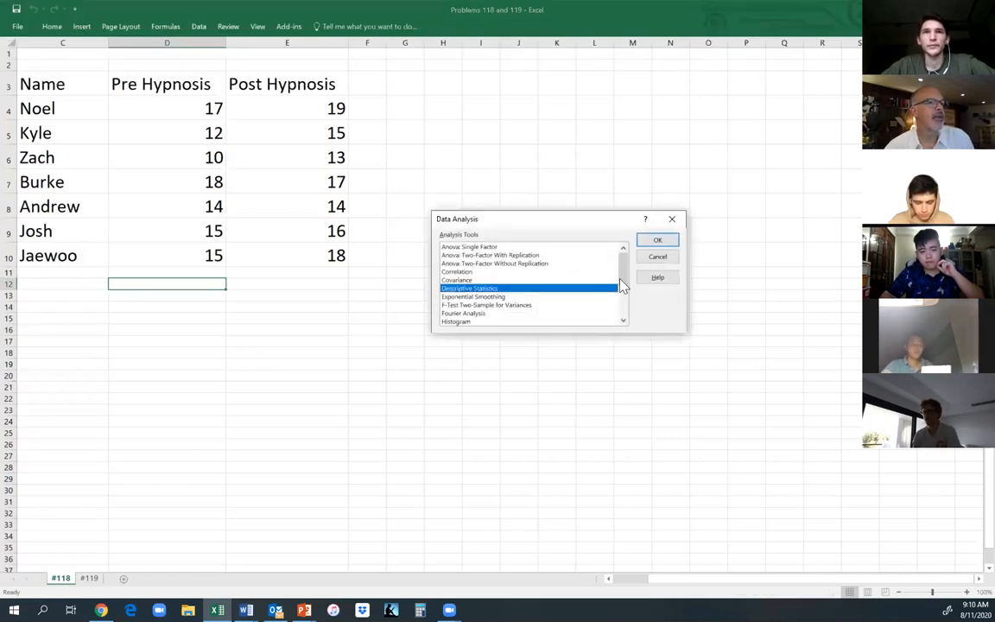
click(624, 321)
click(624, 322)
click(623, 321)
click(624, 321)
click(624, 322)
click(623, 322)
click(624, 322)
click(624, 321)
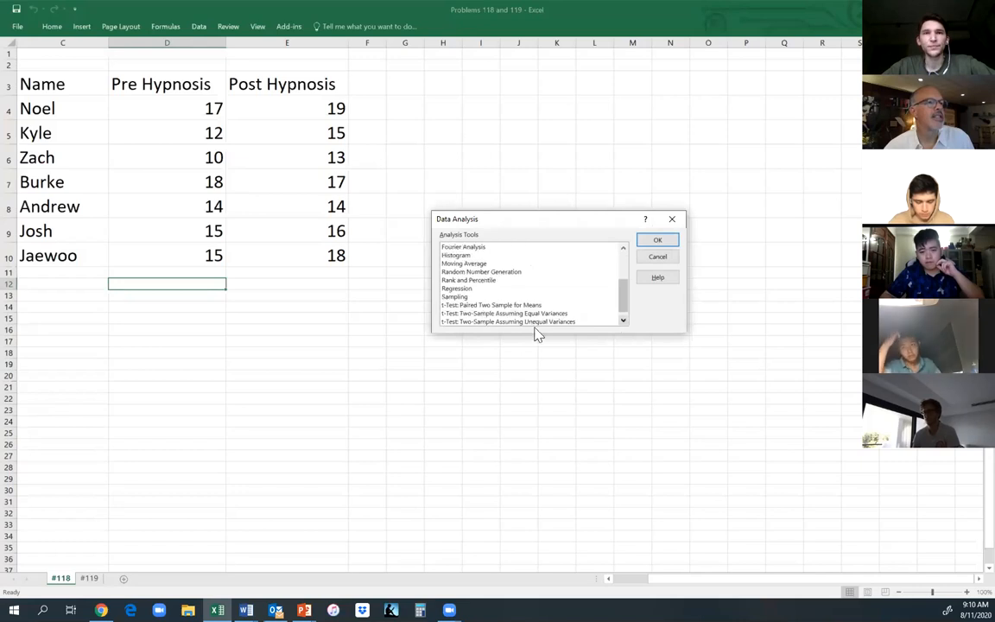
click(483, 306)
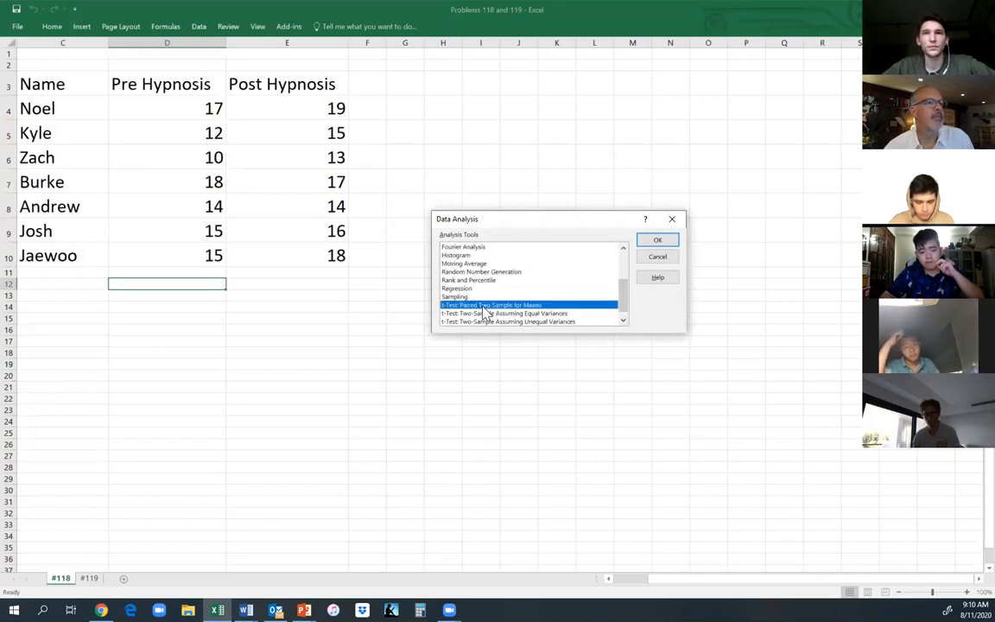
click(658, 243)
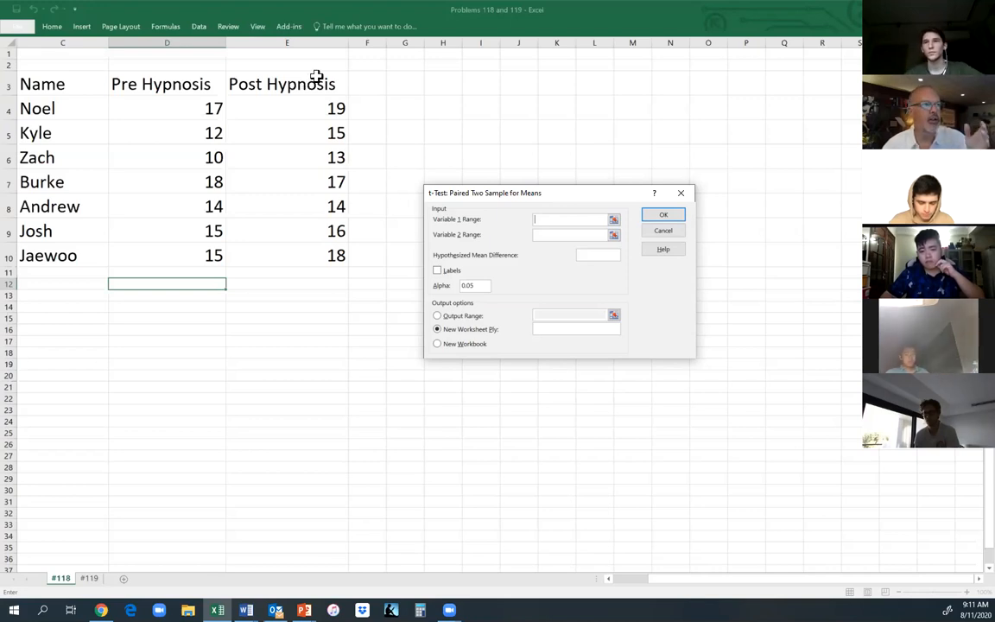
- Set the variable 1 range to the Post Hypnosis data E3:E10 and the variable 2 range to the Pre Hypnosis data D3:D10
drag(308, 83, 313, 256)
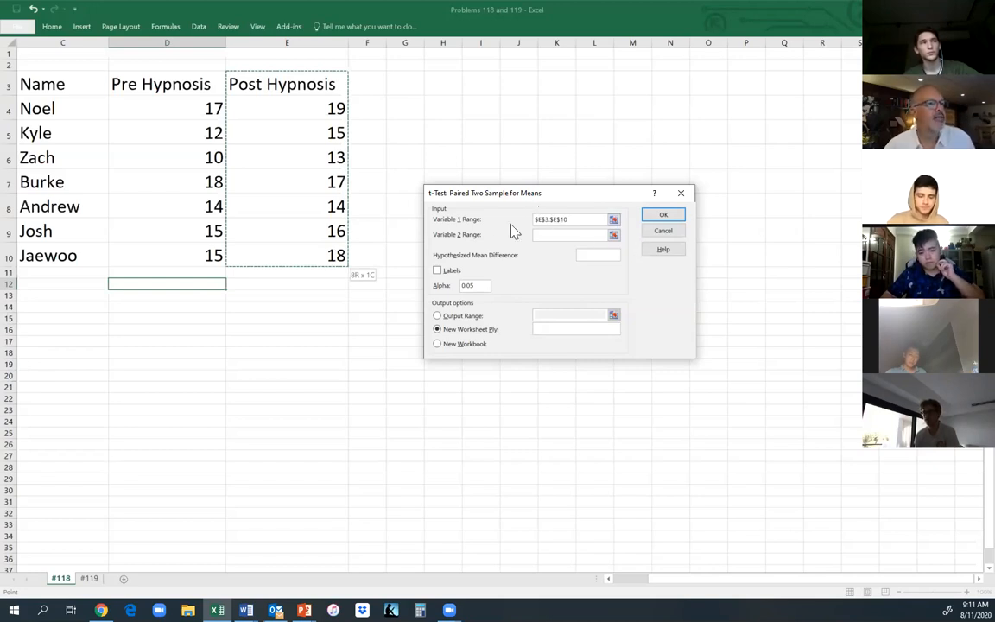
click(614, 236)
drag(189, 87, 195, 248)
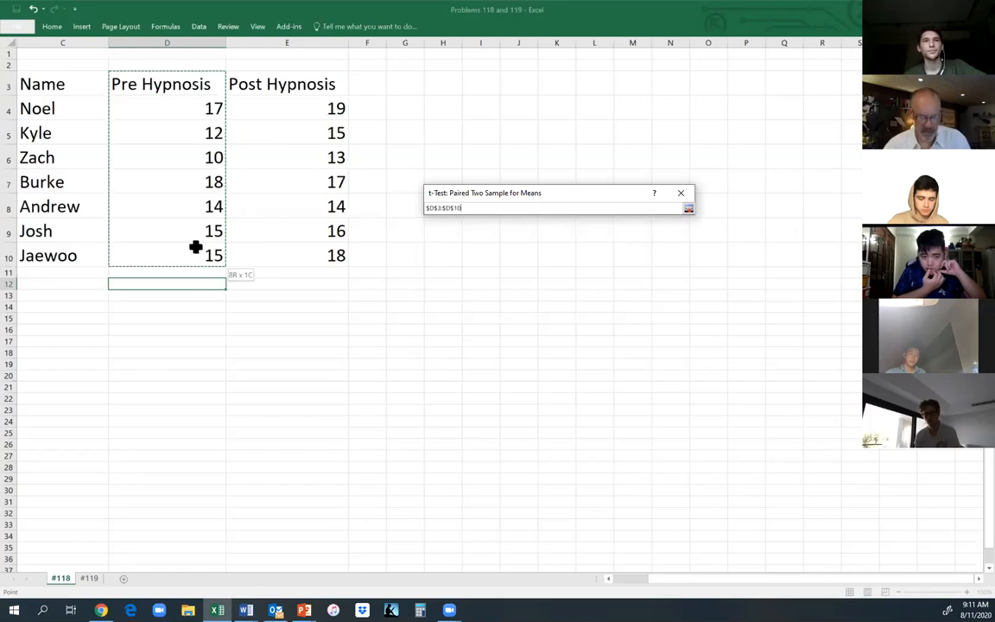
key(Return)
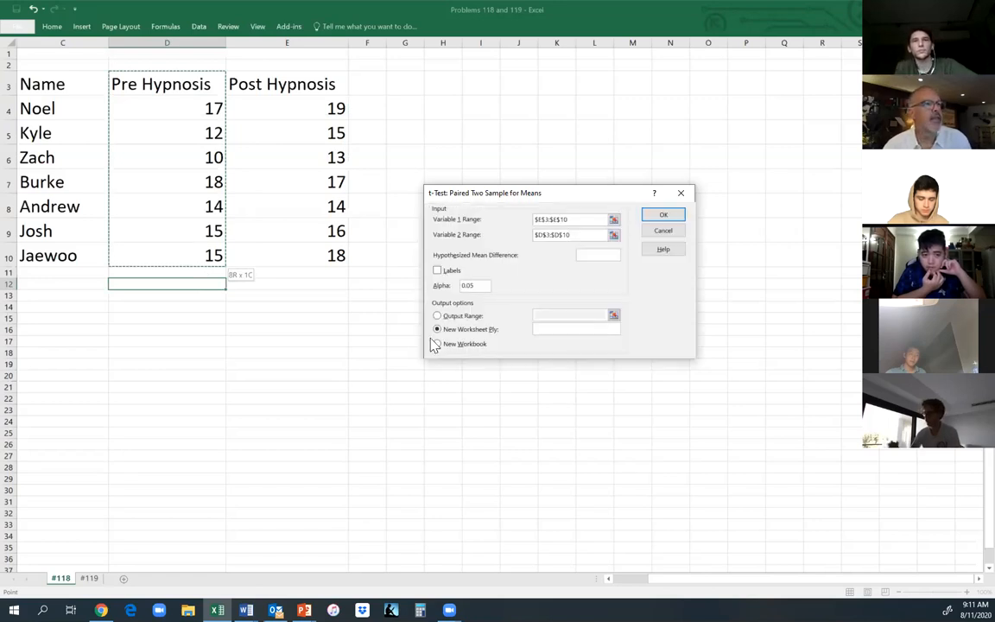
- Include labels, set the hypothesized mean difference to 0 and alpha to 0.01, and run the paired t-test into a new worksheet
click(438, 271)
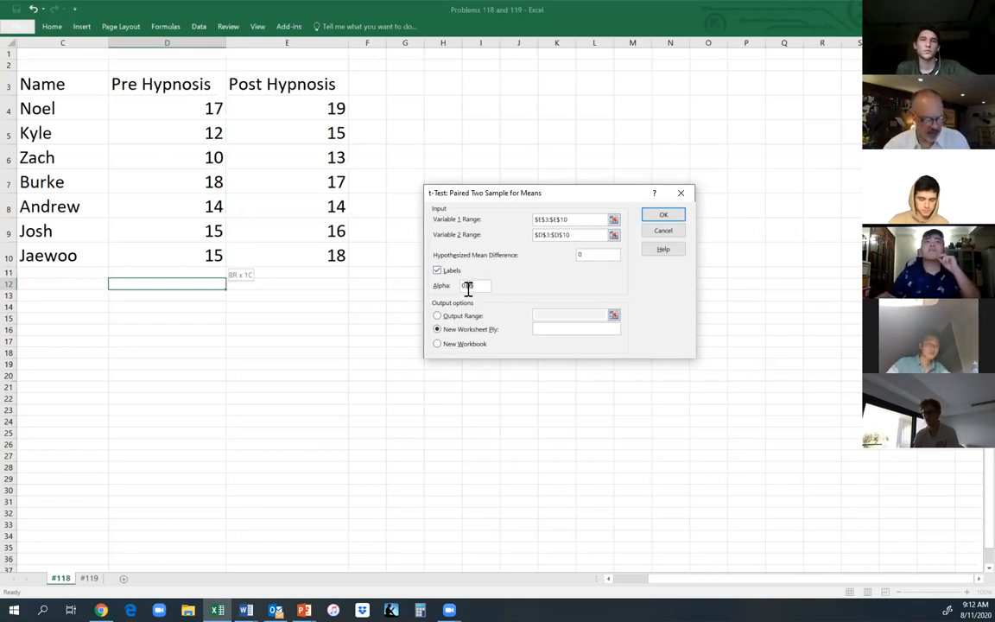
text(1)
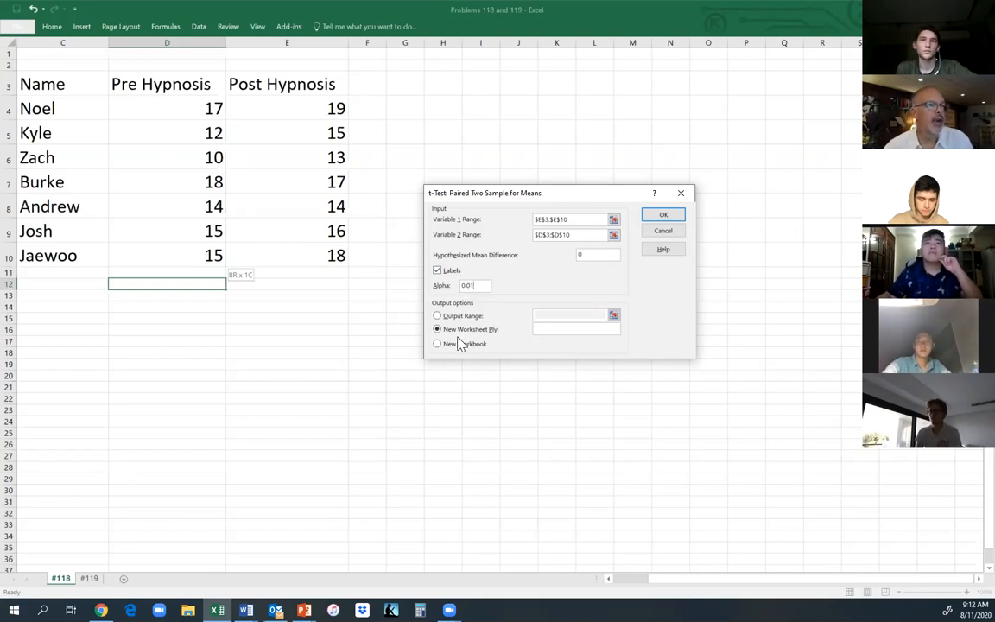
click(664, 215)
click(671, 214)
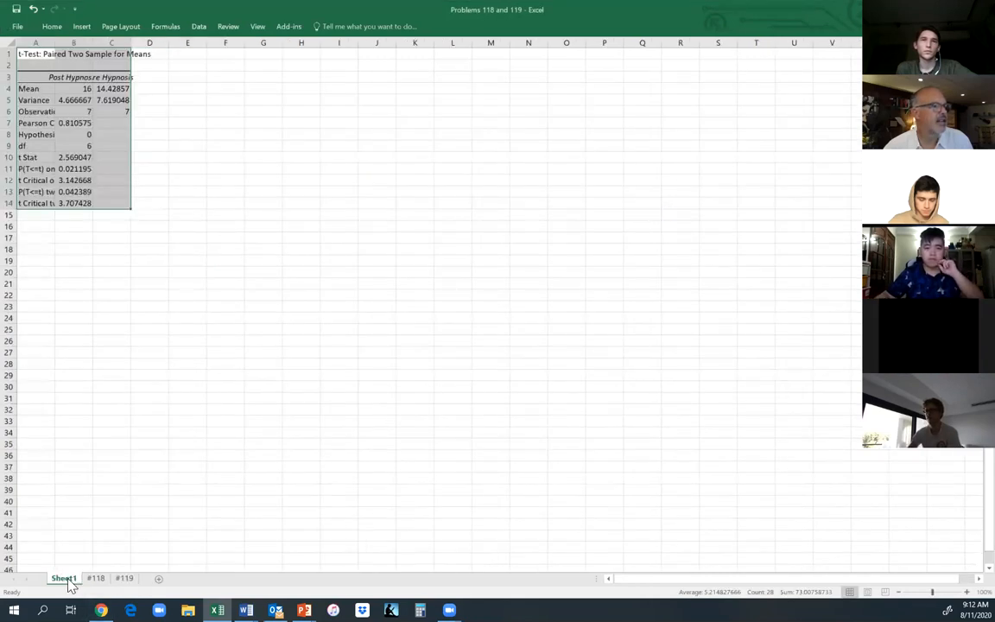
- Rename the new results sheet as "188 output"
double_click(69, 580)
text(188 outpu)
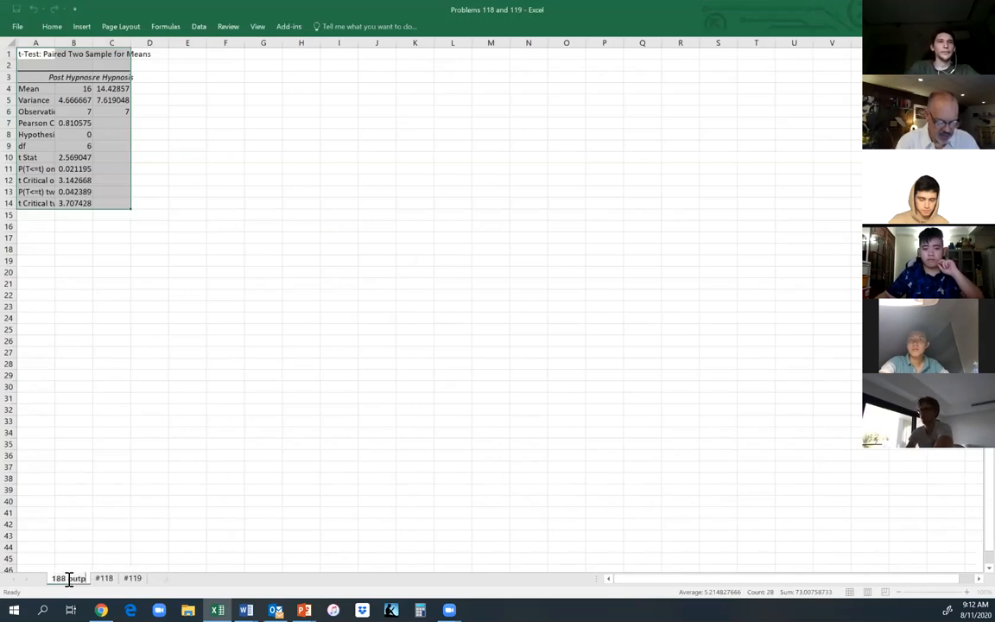
text(t)
key(Return)
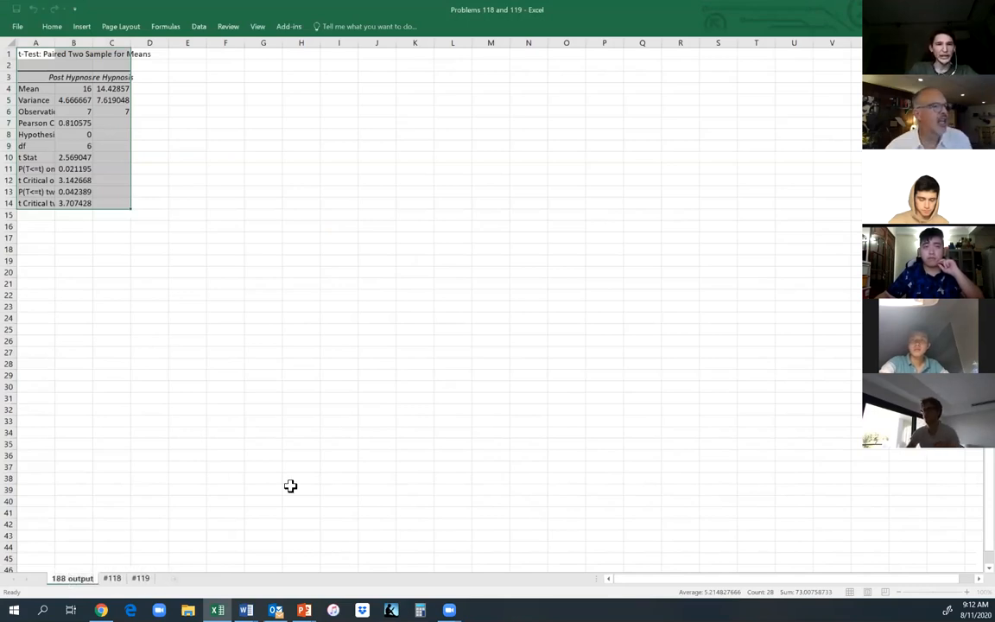
click(319, 482)
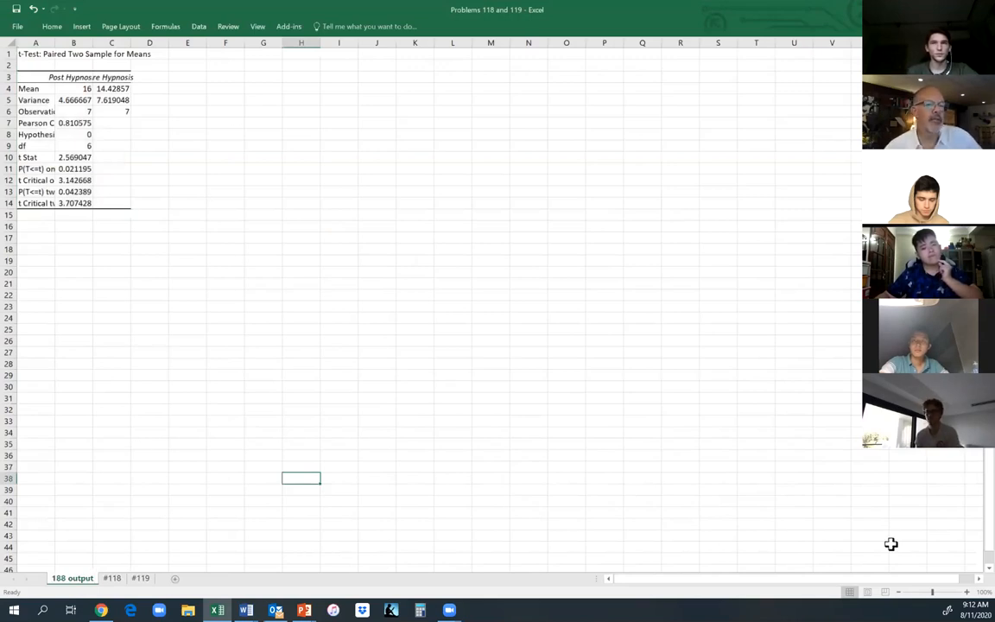
- Widen columns A, B and C of the t-test output so the row labels, headings and numbers are readable
click(967, 593)
click(966, 592)
click(967, 593)
click(966, 593)
click(966, 593)
click(967, 593)
click(967, 593)
scroll(619, 68, up, 4)
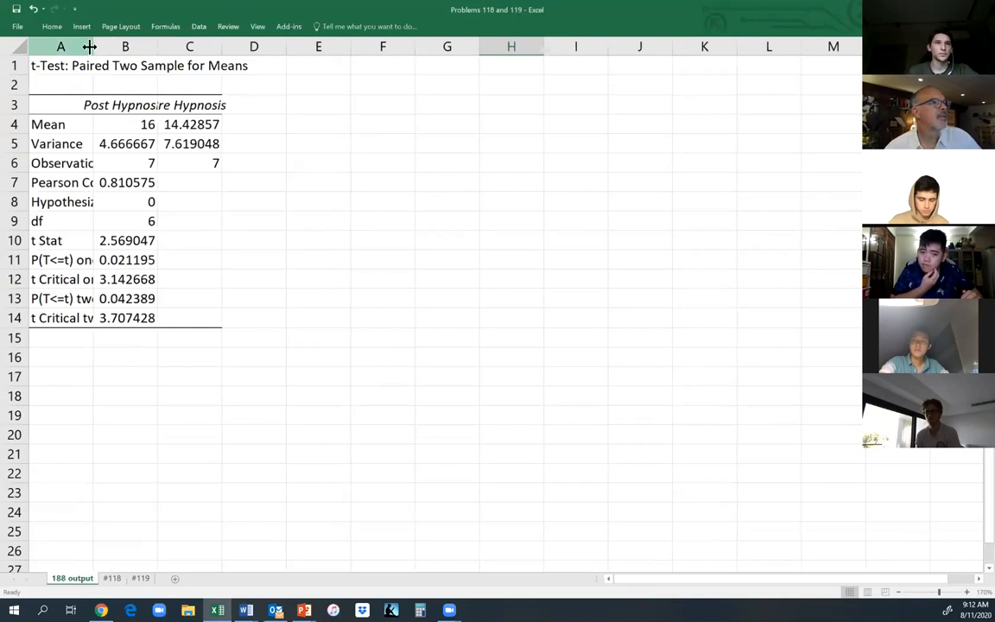
drag(93, 44, 156, 45)
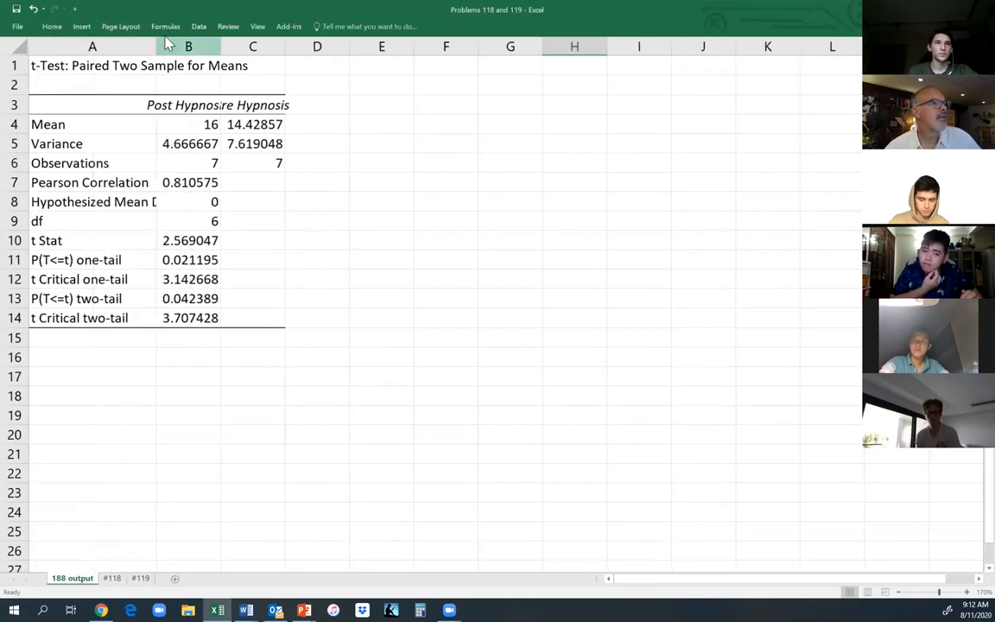
drag(219, 45, 406, 47)
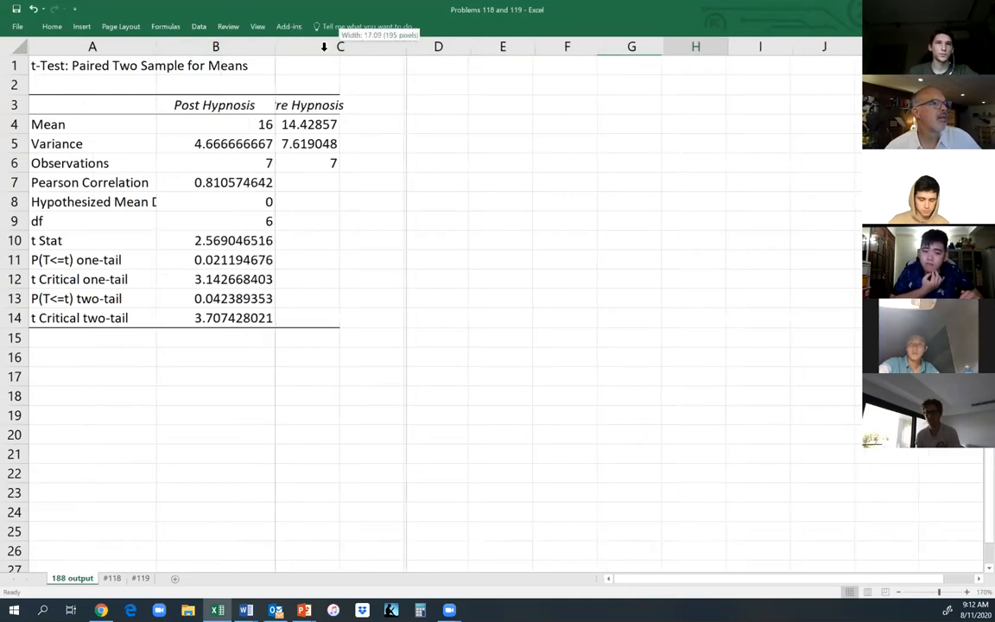
drag(156, 47, 198, 46)
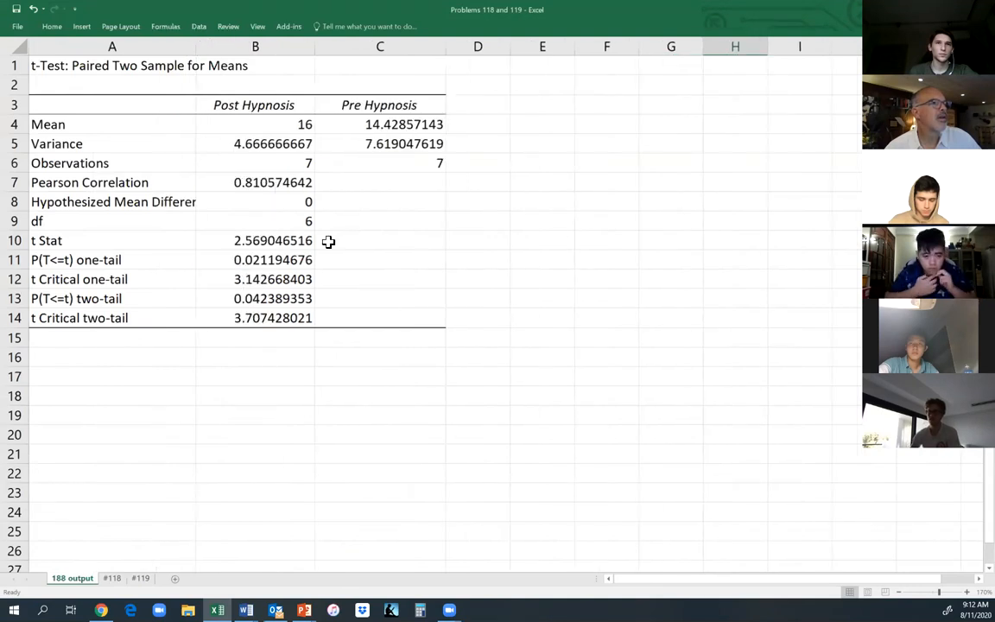
- Format the result values in B4:C14 to show three decimal places
mouse_move(276, 123)
mouse_down()
mouse_move(349, 136)
mouse_move(349, 318)
mouse_up()
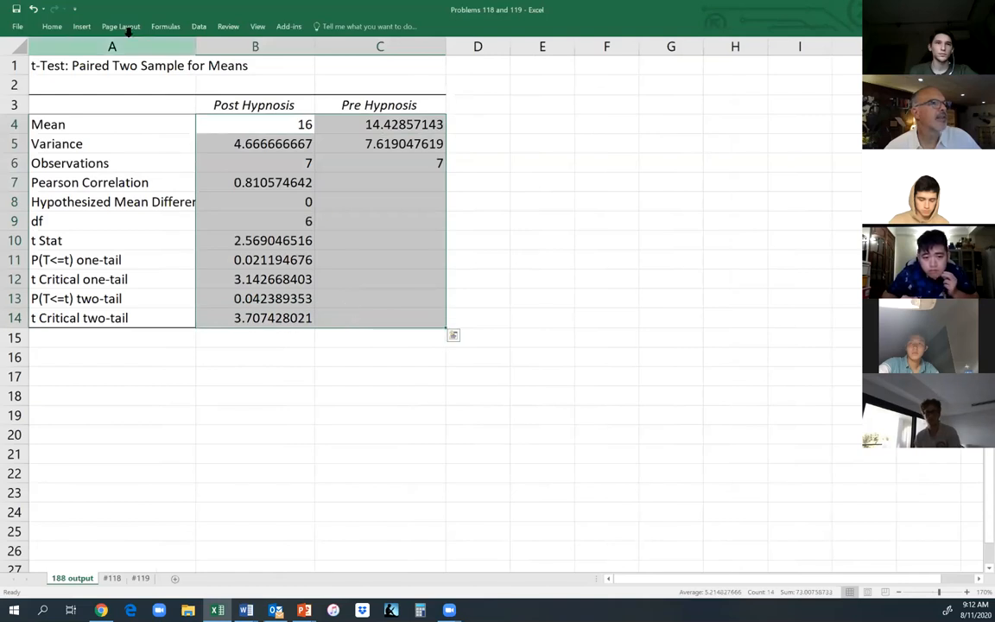
click(55, 27)
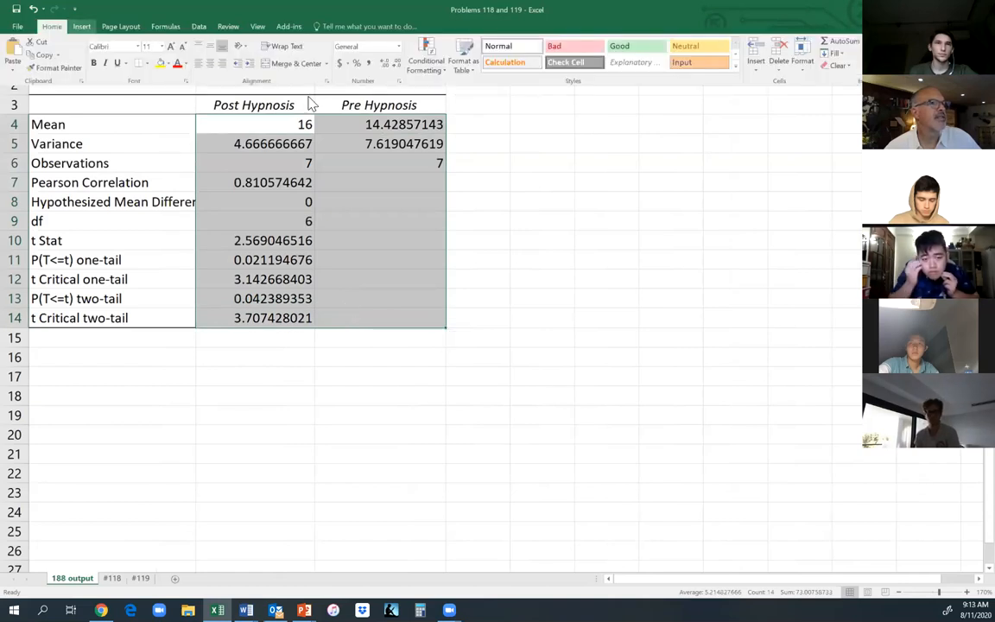
click(397, 65)
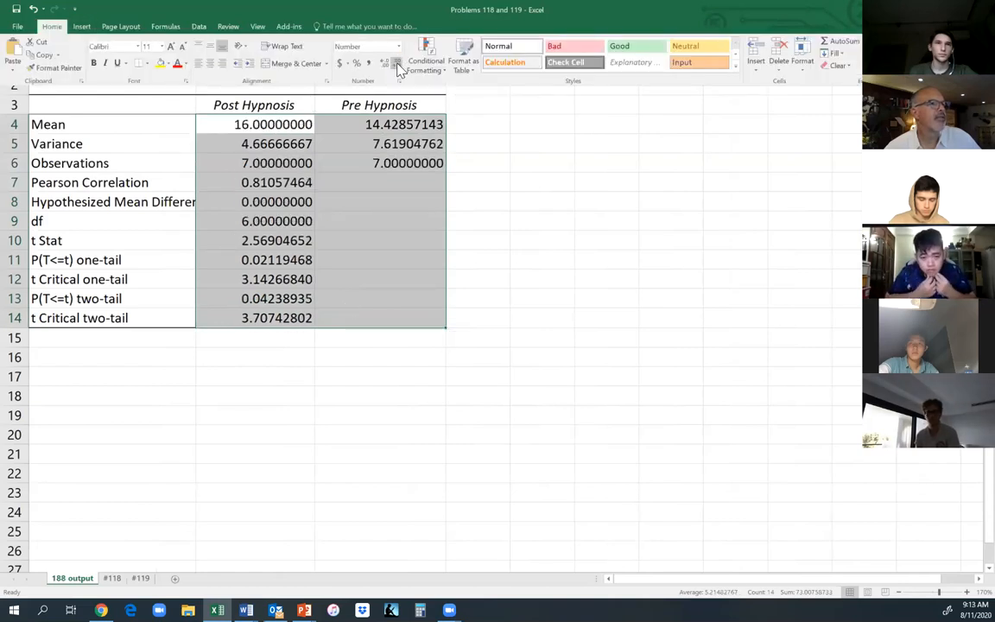
click(398, 66)
click(397, 65)
click(397, 66)
click(398, 65)
click(397, 66)
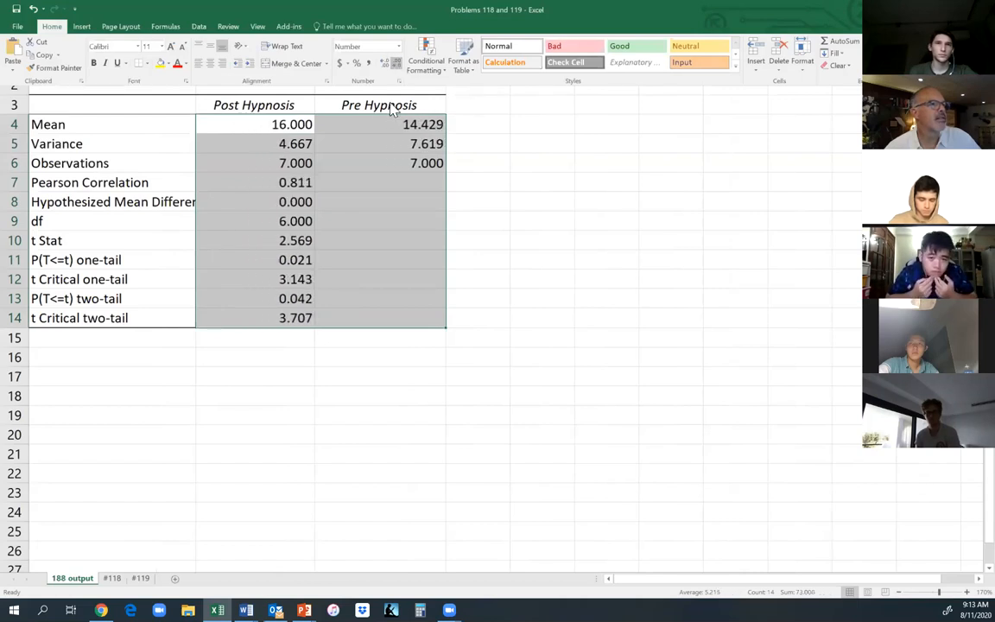
key(ctrl+F1)
click(534, 260)
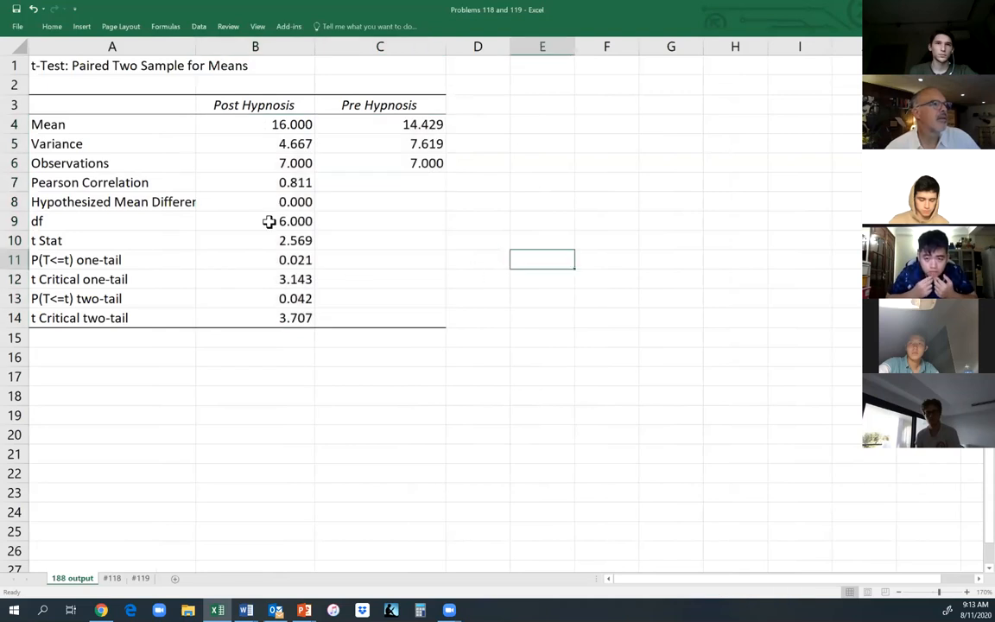
- Widen column A to fit the Hypothesized Mean Difference label and print one copy of the output sheet
drag(196, 46, 233, 45)
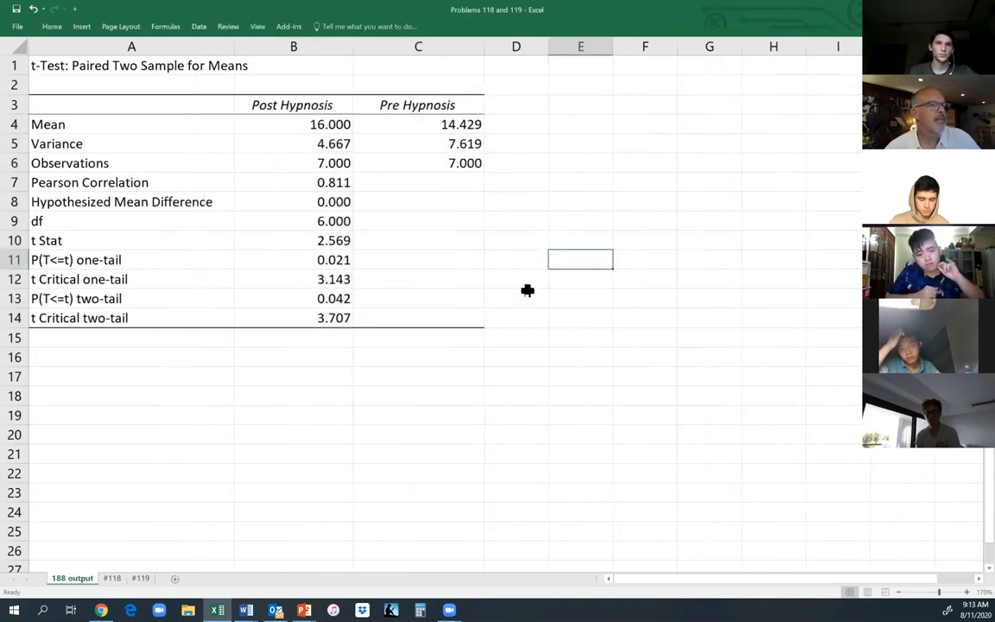
click(18, 28)
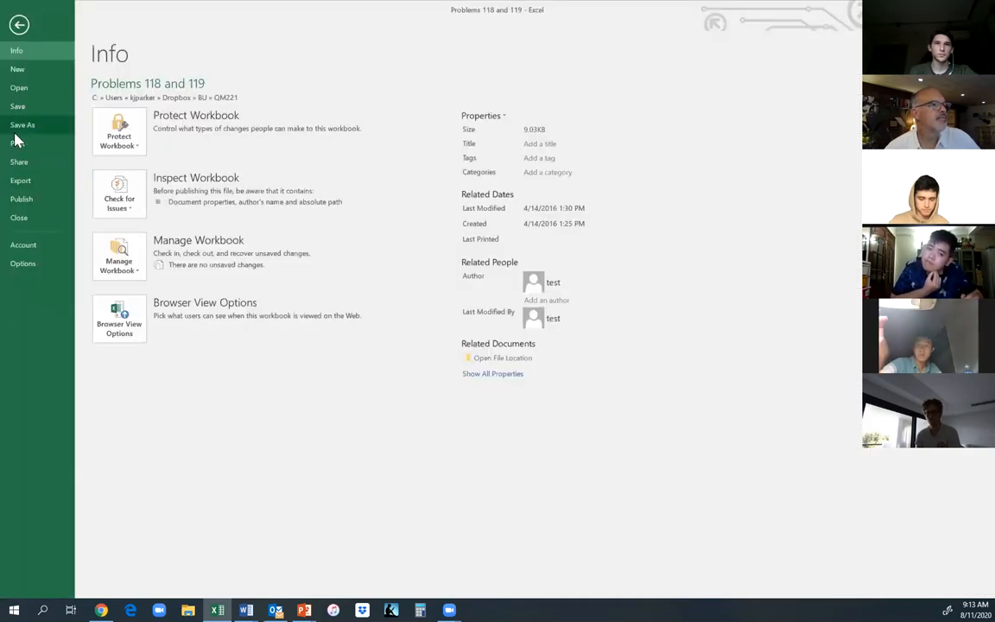
click(16, 145)
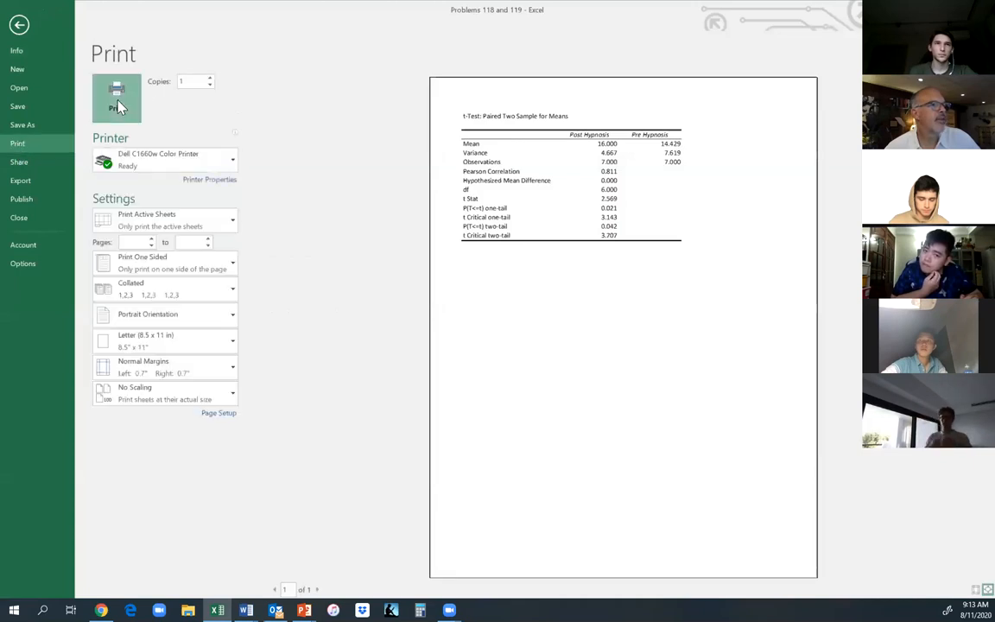
click(119, 105)
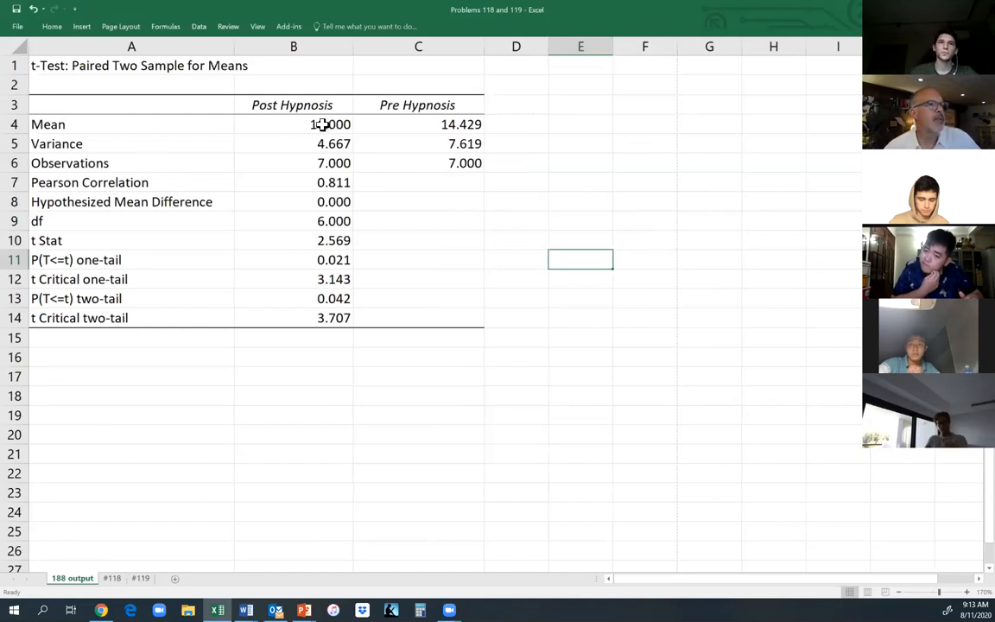
- Compare the post- and pre-hypnosis scores on sheet #118 with the means and variances in the t-test output
click(112, 579)
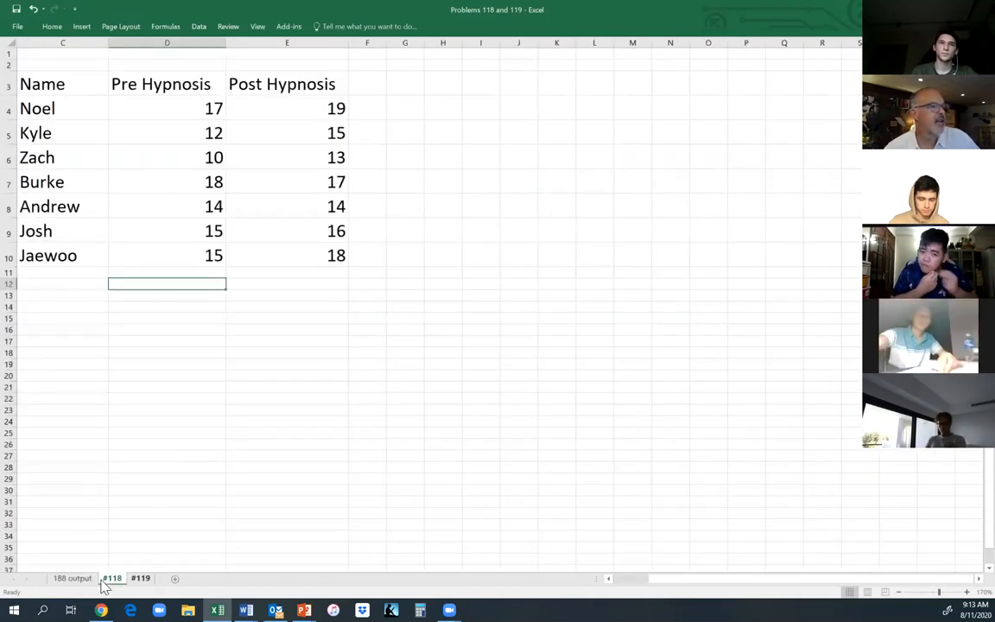
click(72, 578)
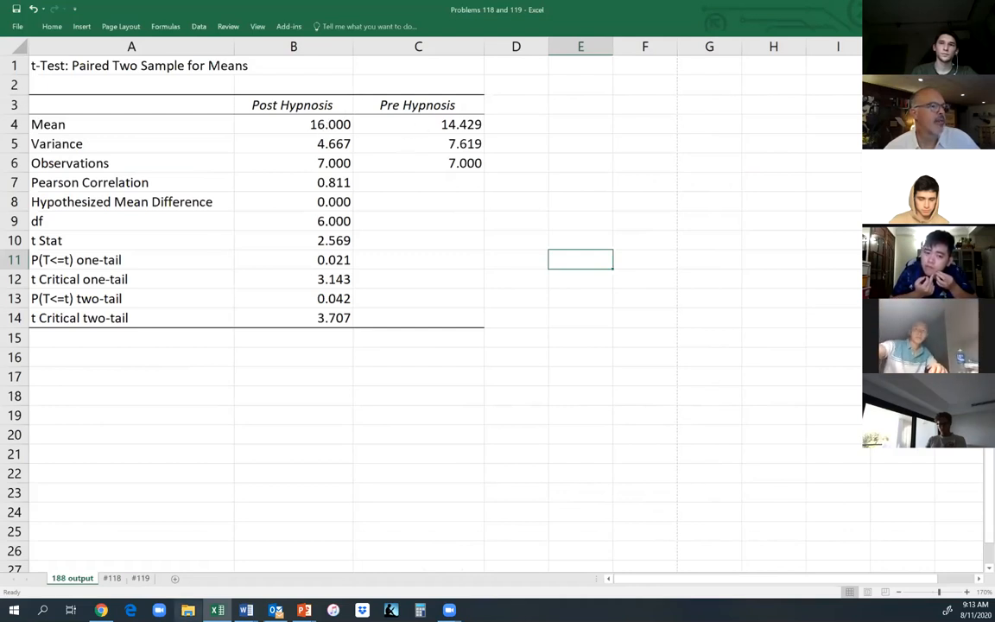
click(117, 581)
drag(292, 93, 289, 255)
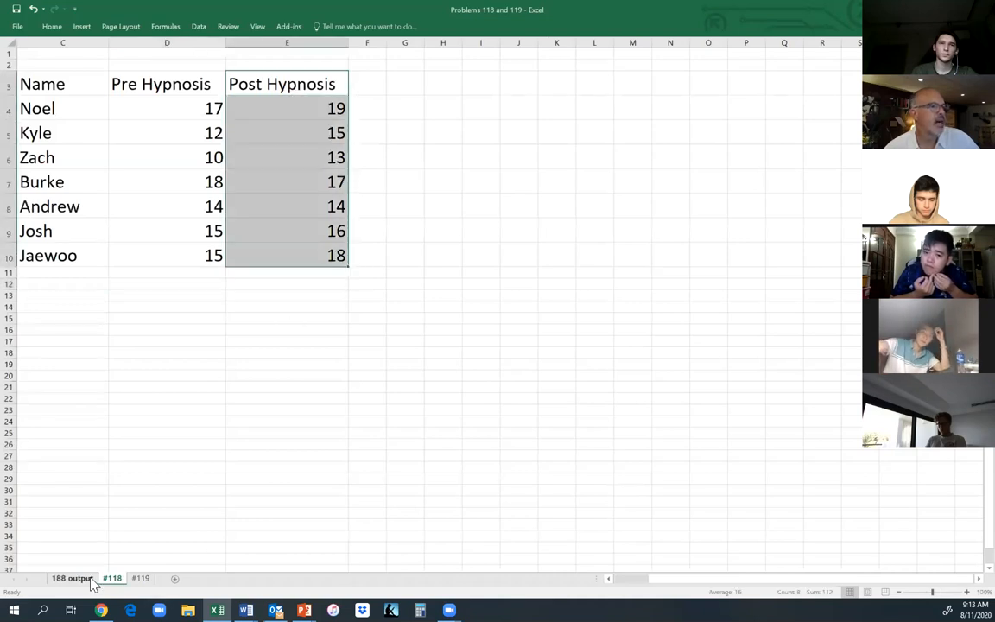
click(73, 579)
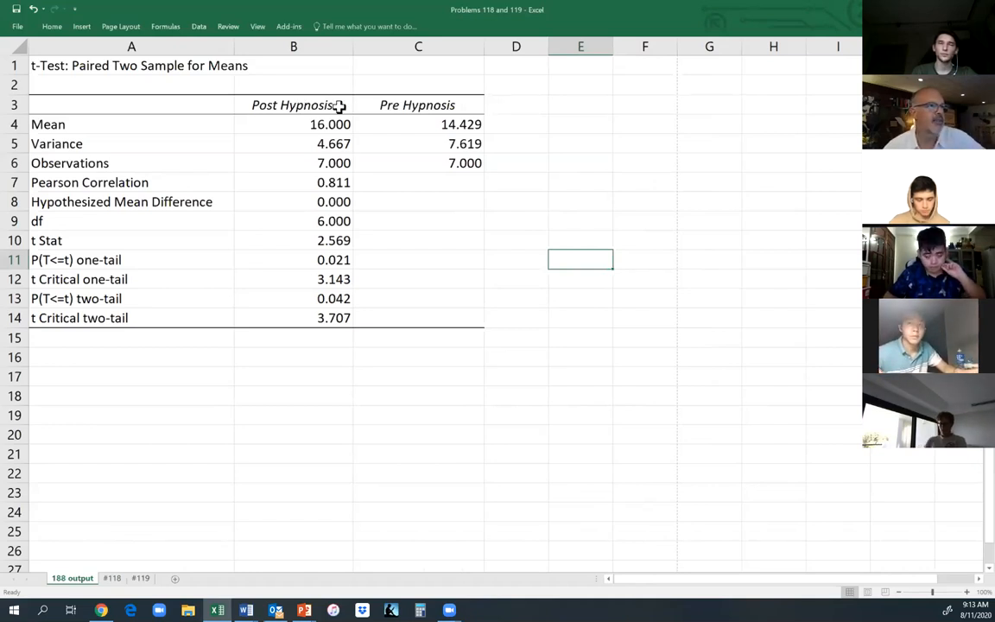
click(402, 127)
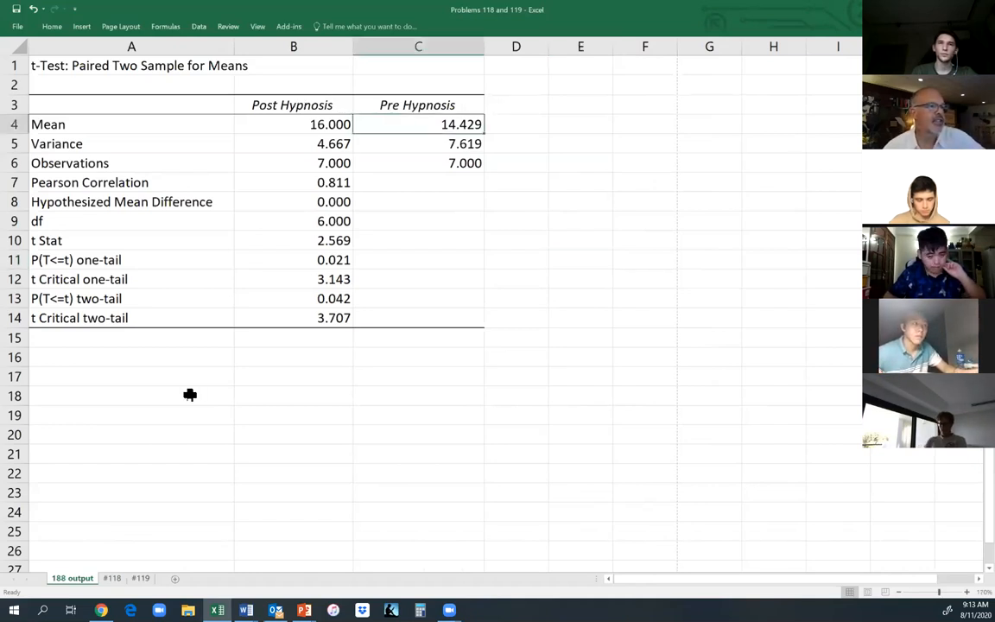
click(112, 578)
drag(176, 111, 173, 230)
click(73, 586)
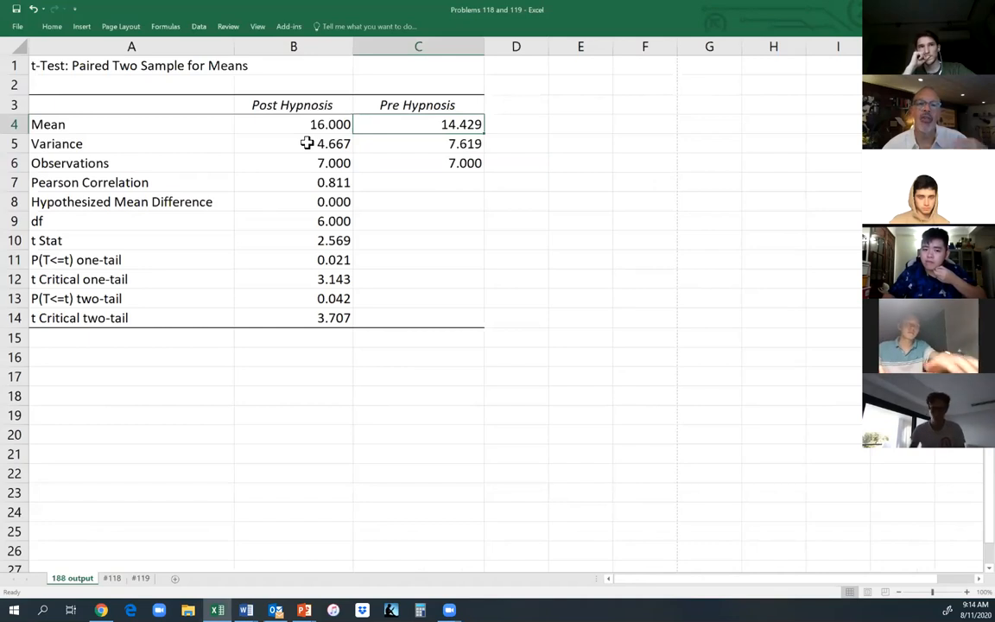
click(441, 143)
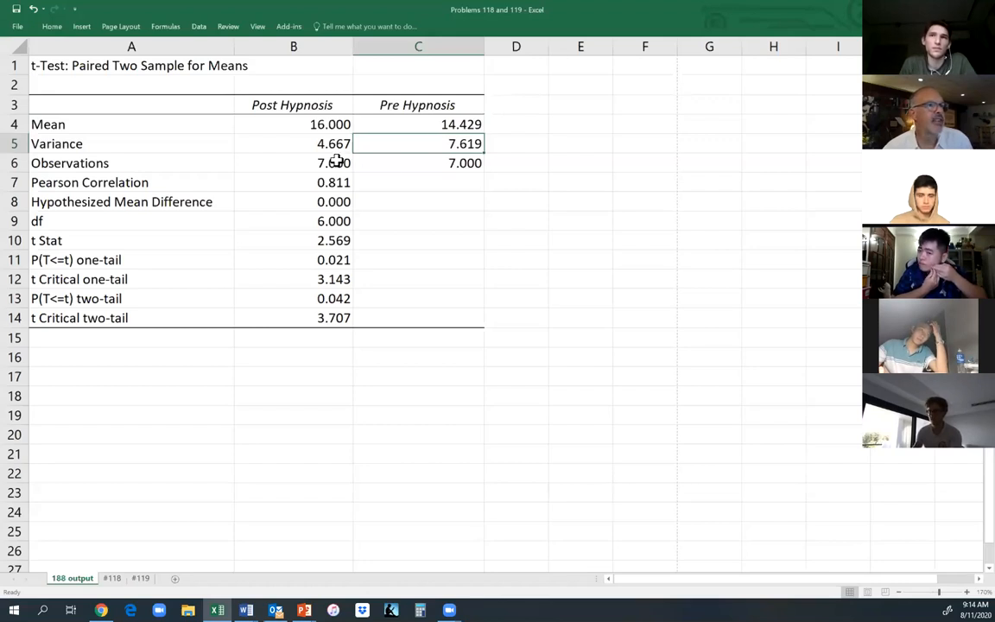
- Examine the observations, hypothesized mean difference, degrees of freedom, t Stat and one-tail critical t value in the output
click(276, 163)
click(407, 161)
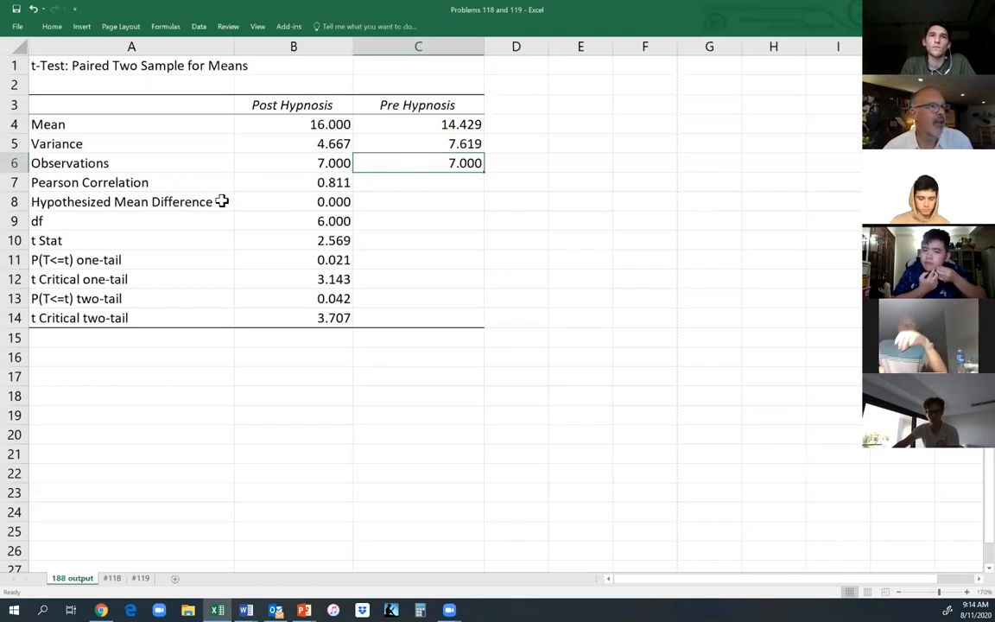
click(286, 200)
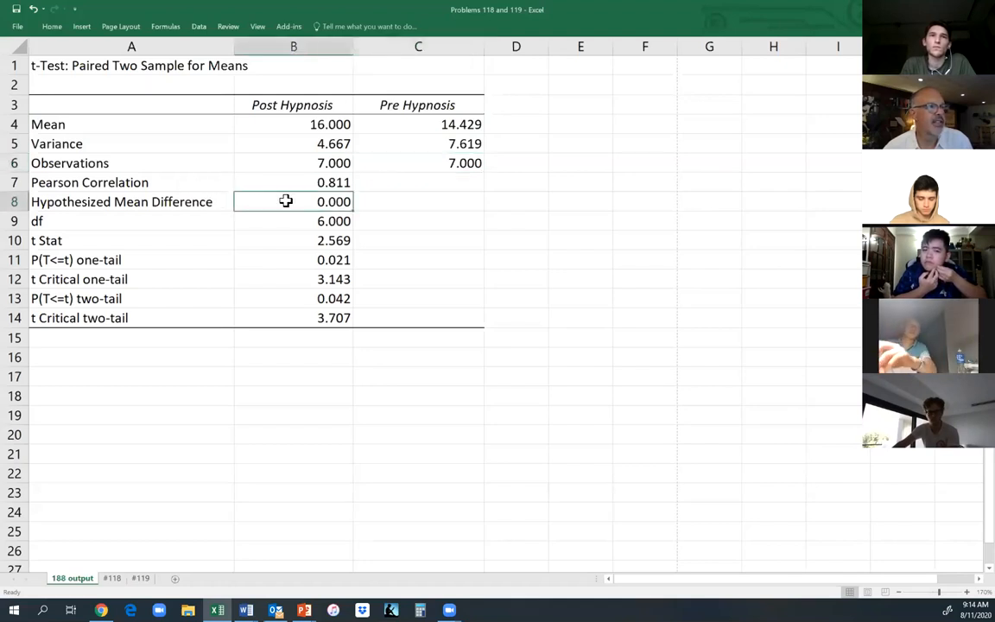
click(299, 222)
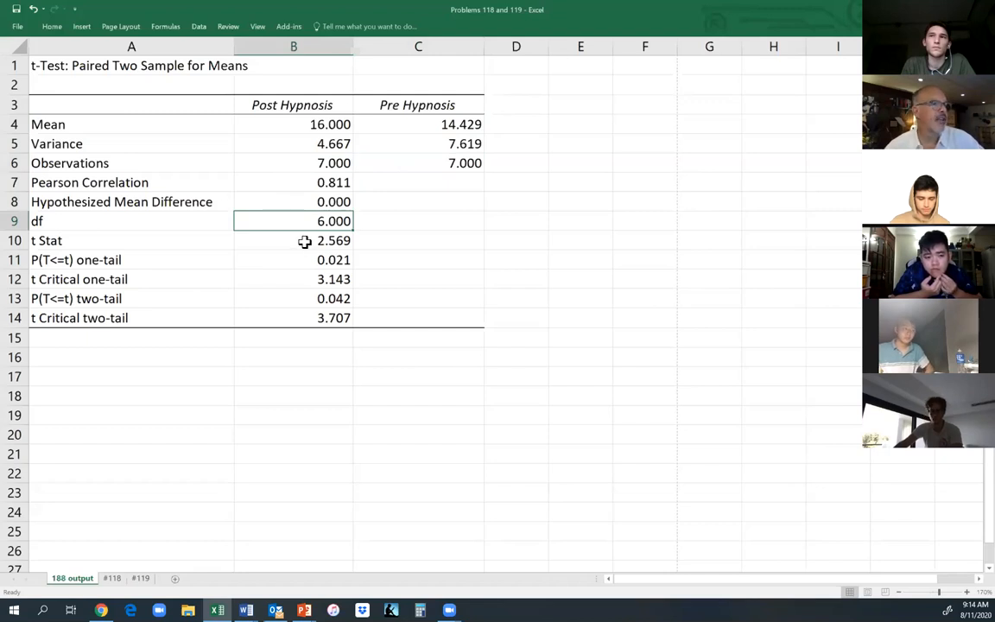
click(304, 242)
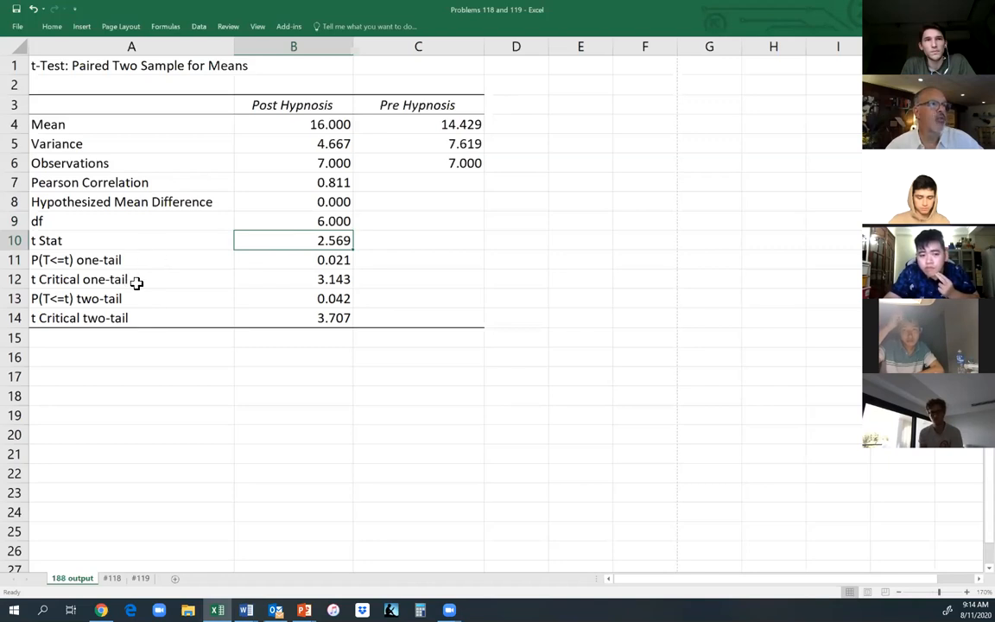
click(326, 279)
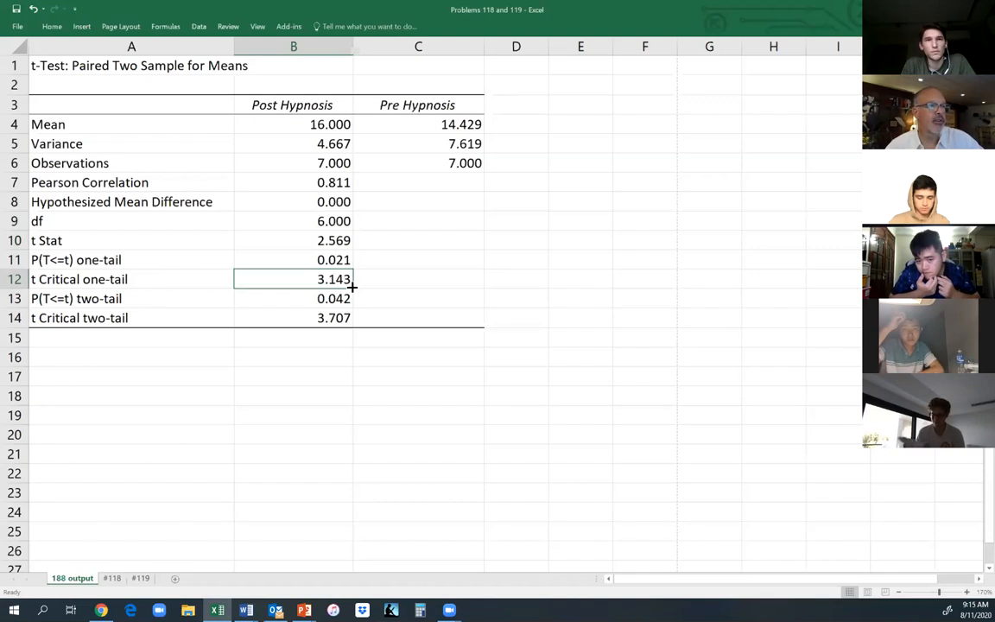
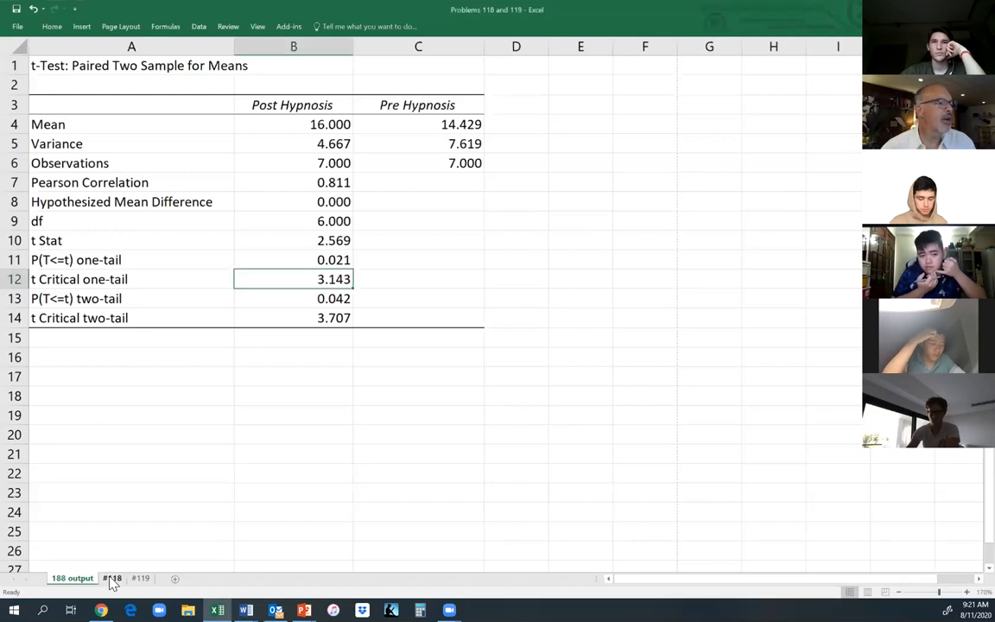
- Go to sheet #118 and select cell G4 in the row of the first score pair
click(113, 579)
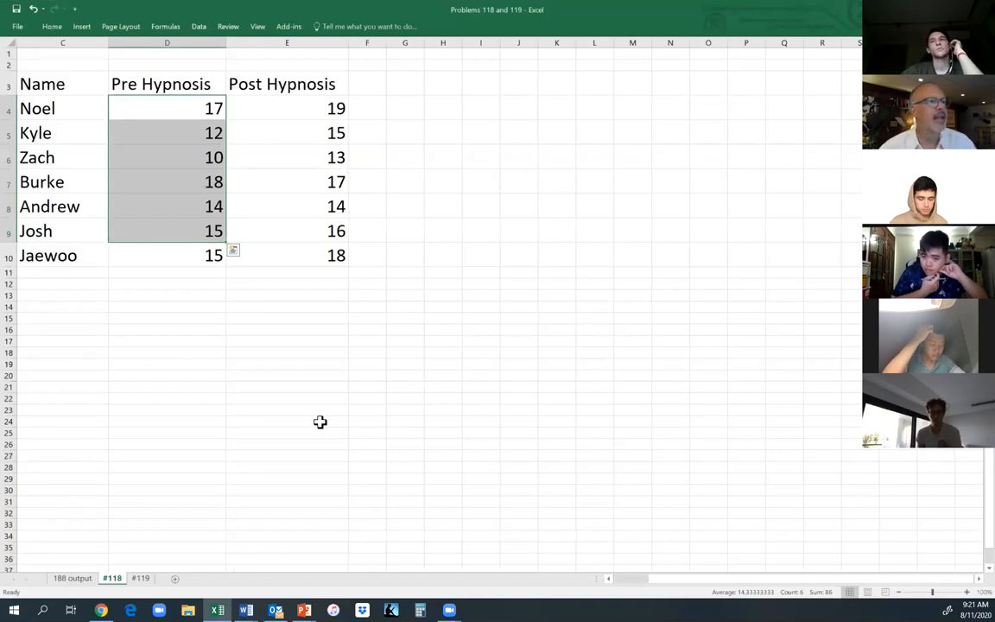
click(412, 110)
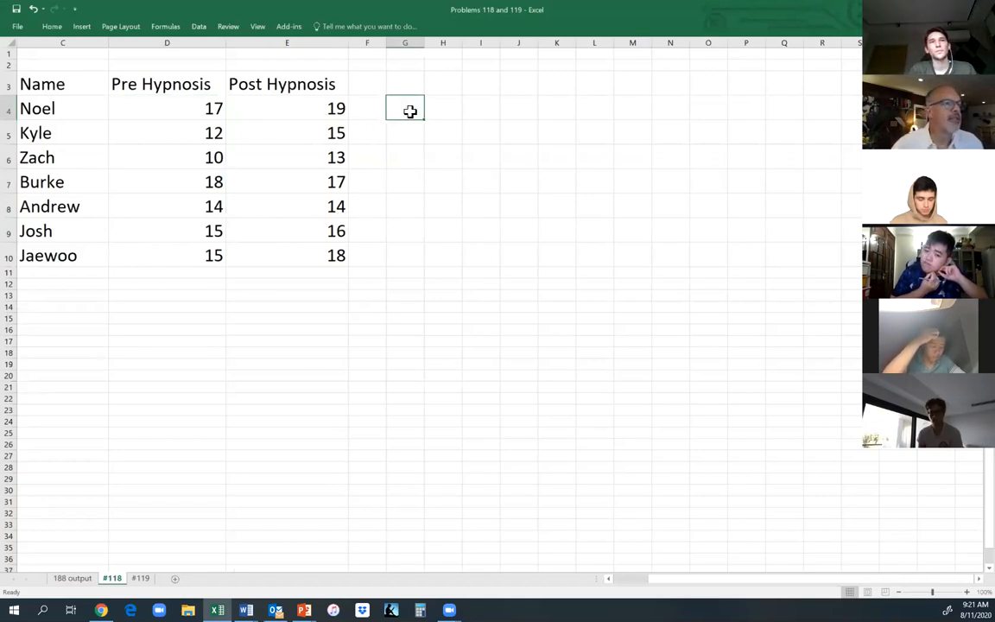
click(429, 113)
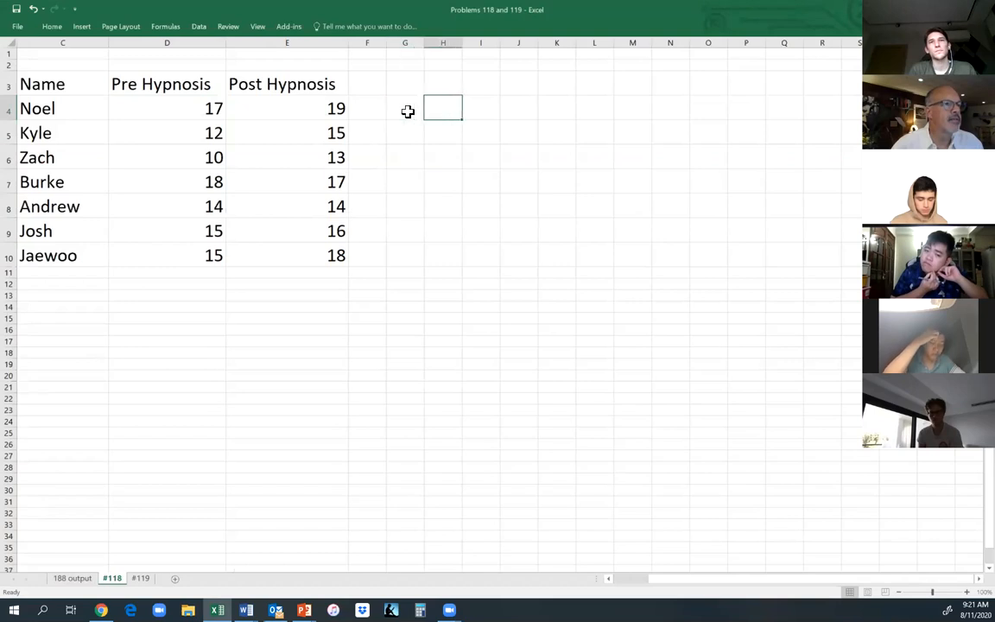
click(410, 112)
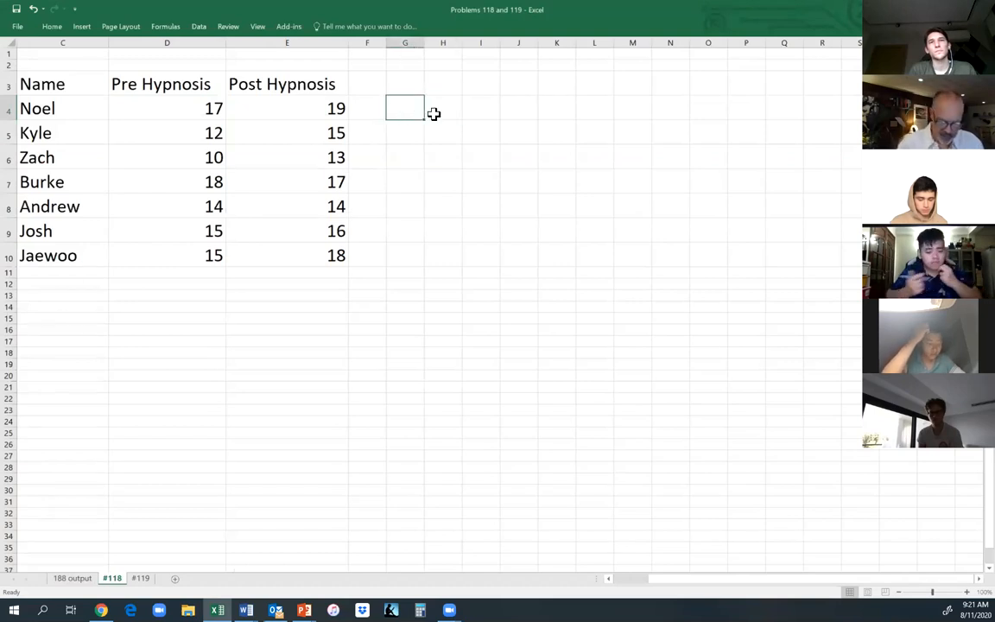
text(=)
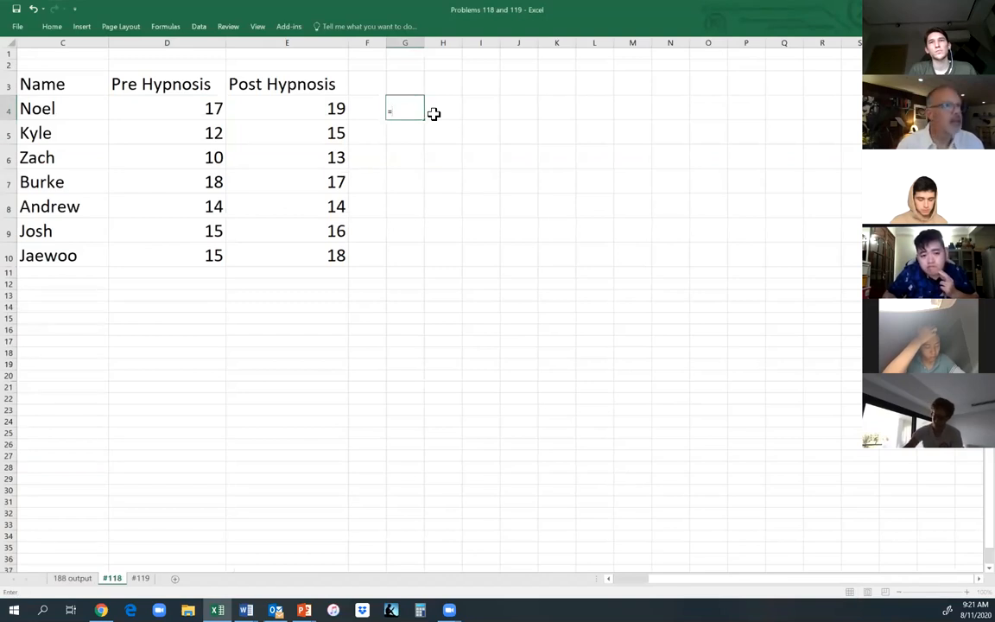
click(304, 118)
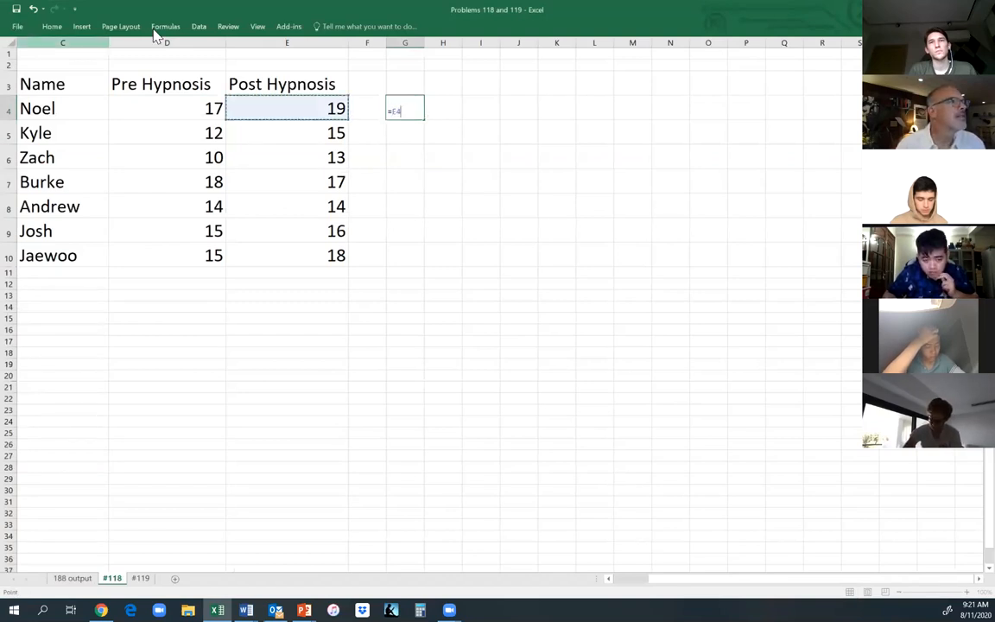
click(50, 27)
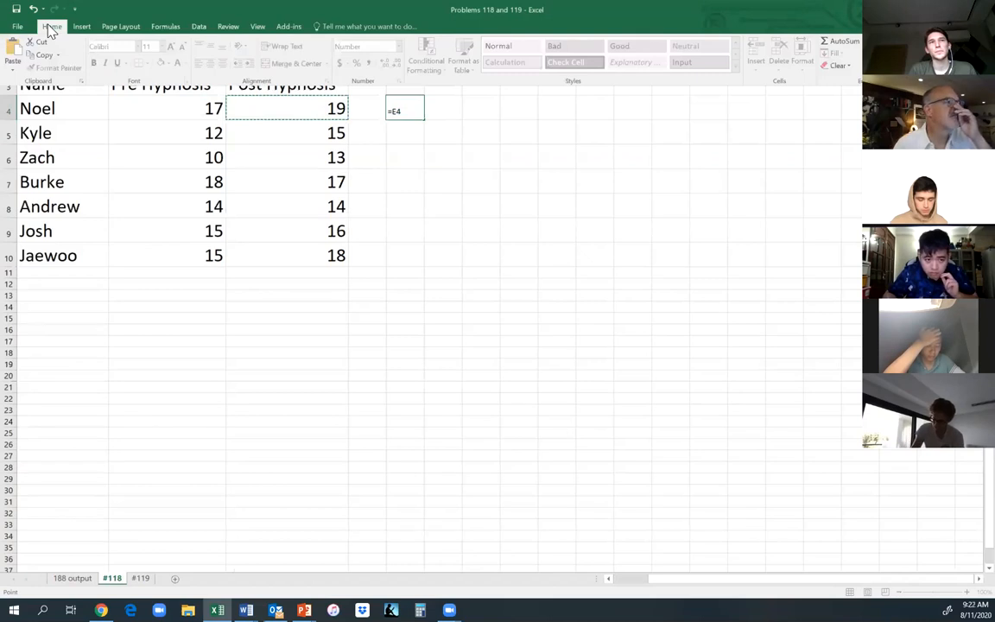
click(309, 122)
text(+)
click(308, 127)
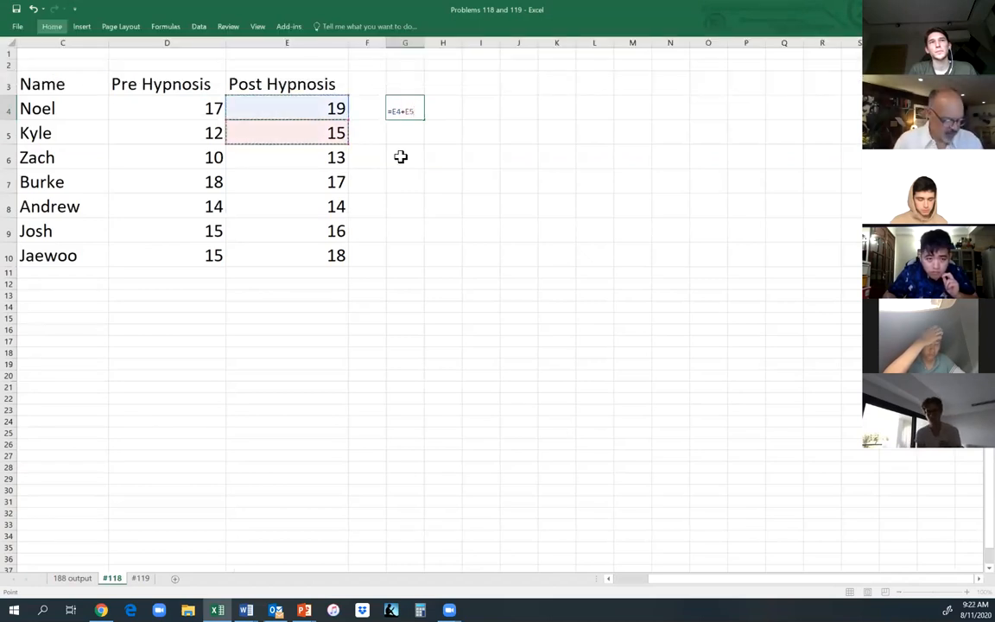
key(Escape)
click(400, 157)
- Check the font size of the post-hypnosis scores and set empty cells G4:G14 to font size 24
click(337, 113)
click(54, 31)
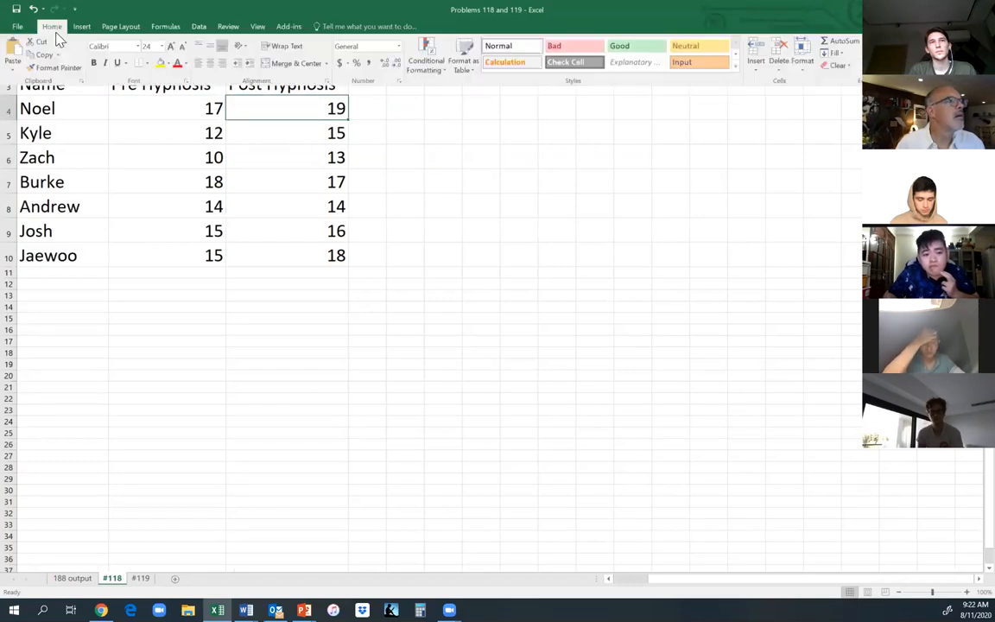
click(405, 149)
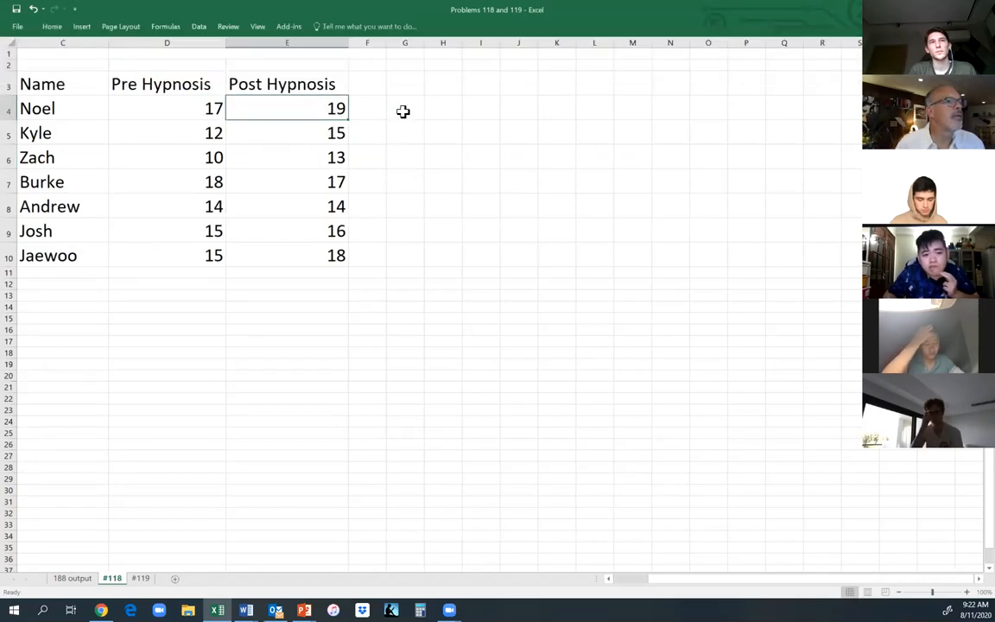
drag(402, 111, 395, 306)
click(57, 28)
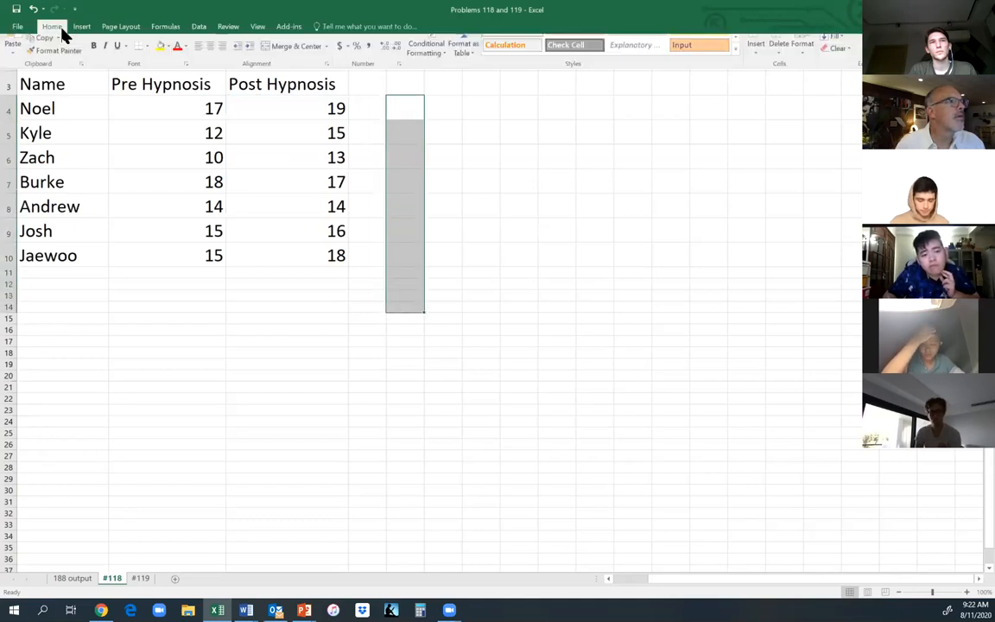
click(161, 46)
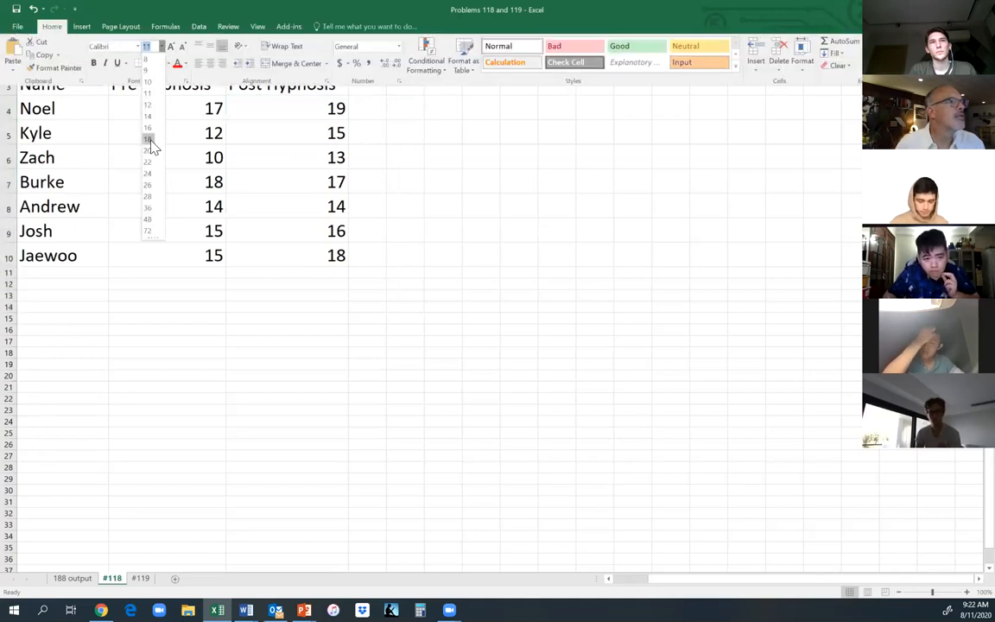
click(149, 175)
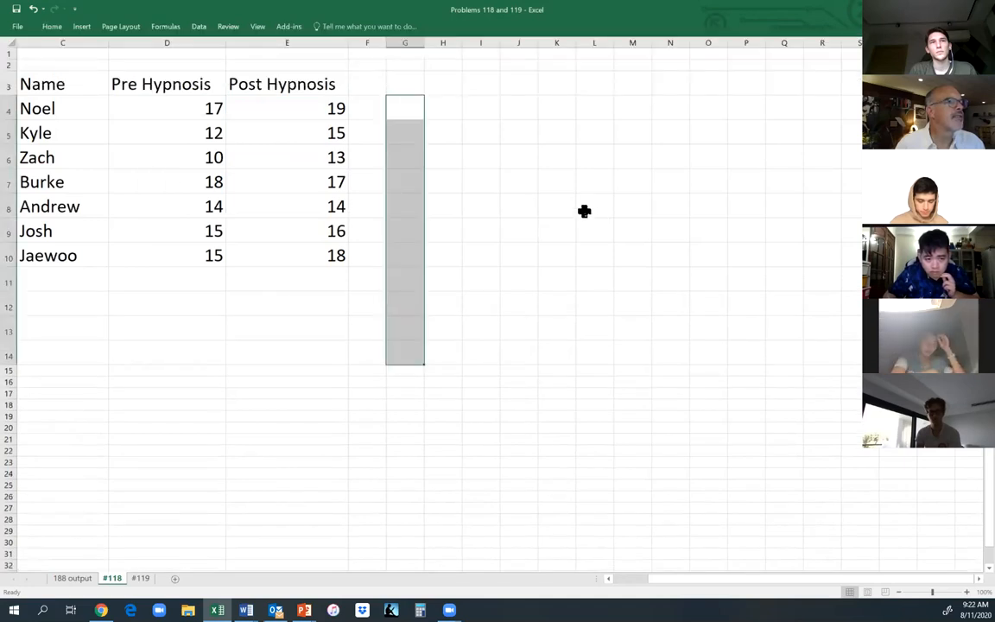
click(584, 210)
- Calculate the post-minus-pre difference in G4 with =E4-D4 and fill the formula down to G10
click(408, 108)
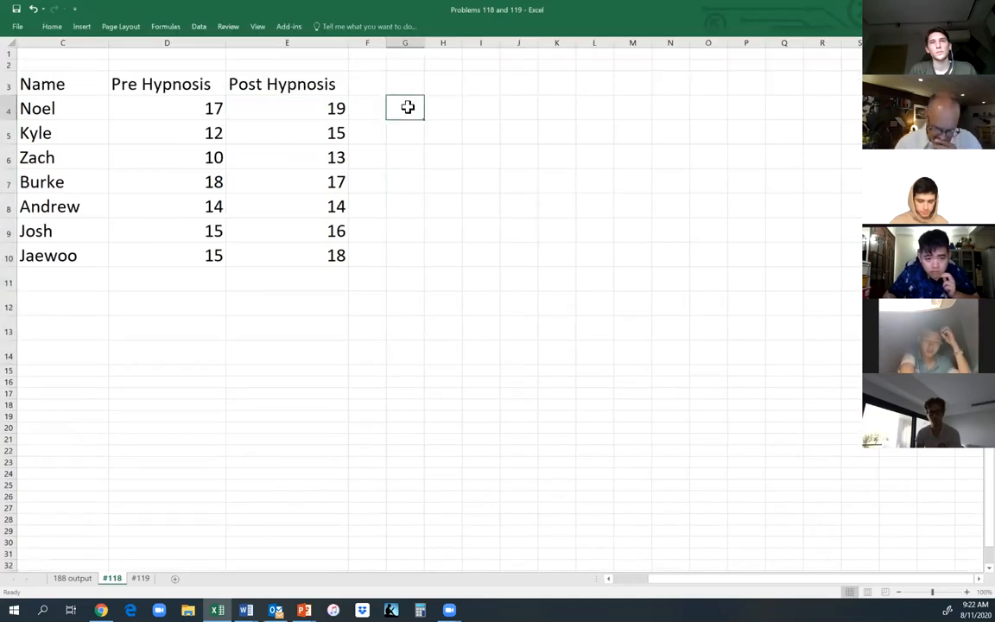
text(=)
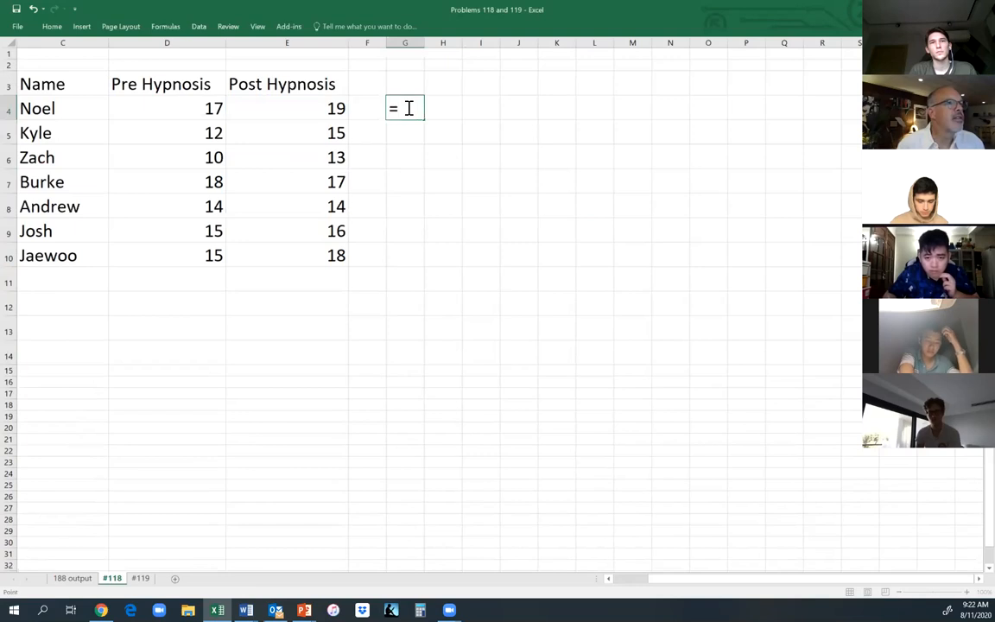
key(Left)
key(Left)
text(-)
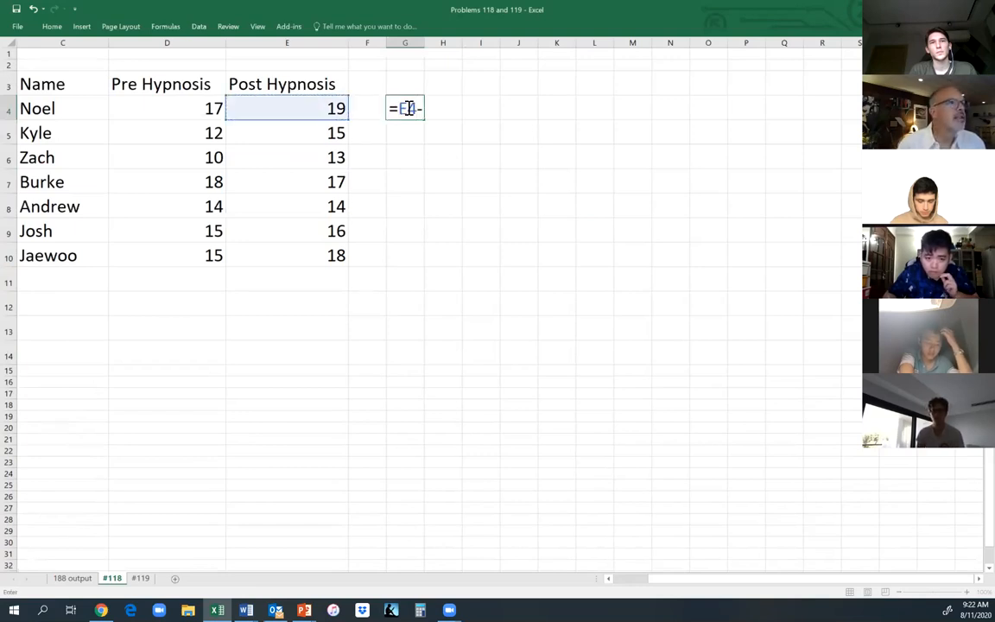
key(Left)
key(Left)
key(Left)
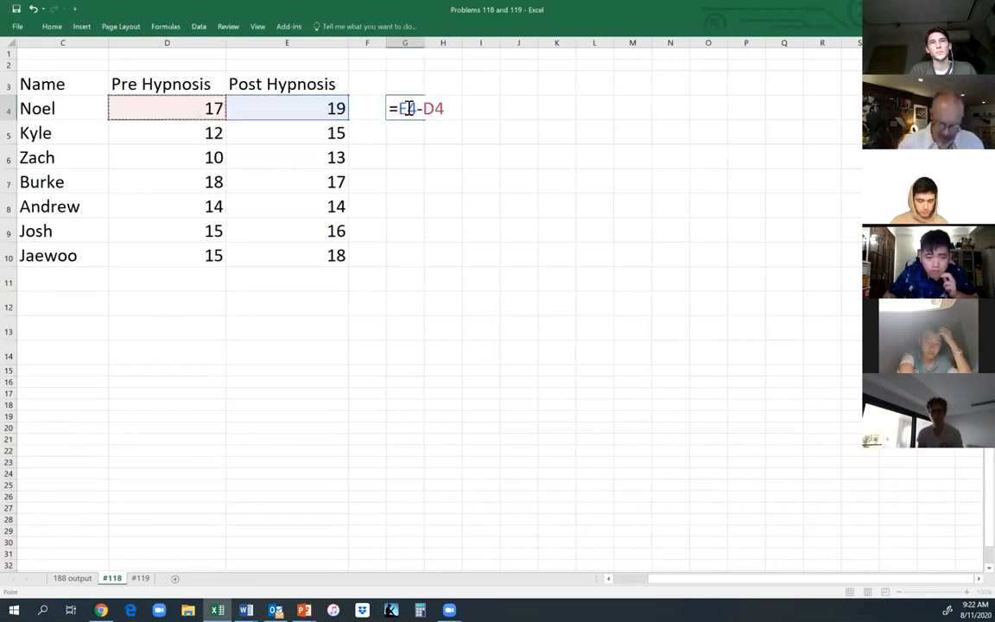
key(Return)
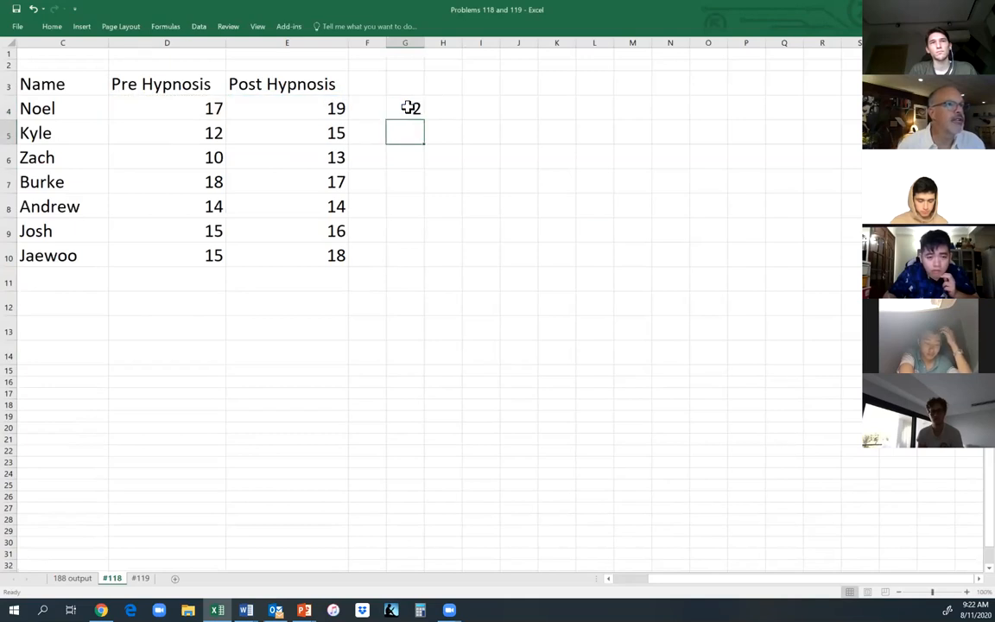
click(410, 108)
drag(423, 119, 417, 260)
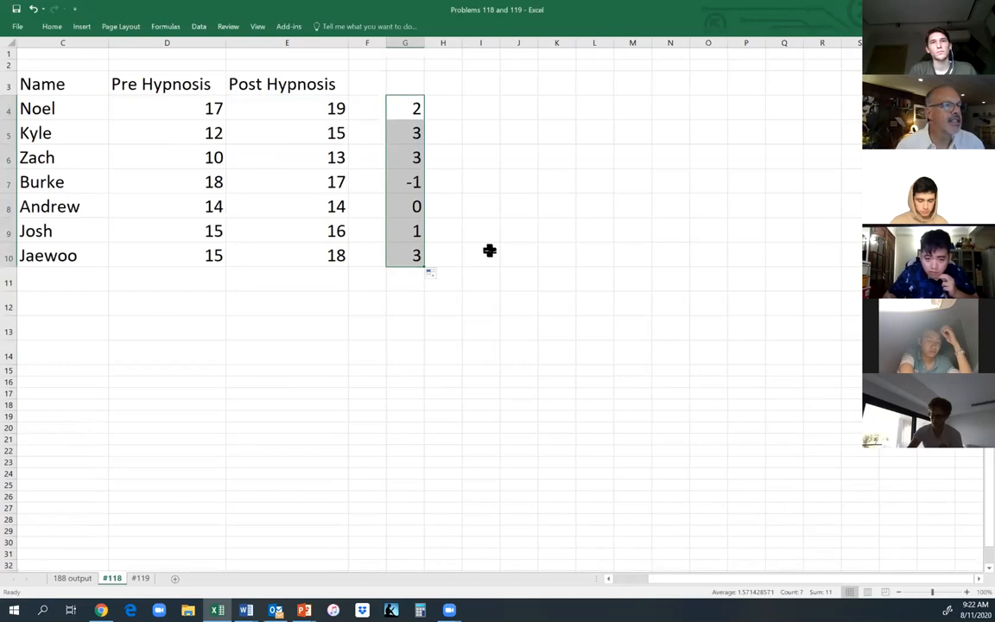
- Calculate the mean of the differences in G12 with =AVERAGE(G4:G11)
click(411, 304)
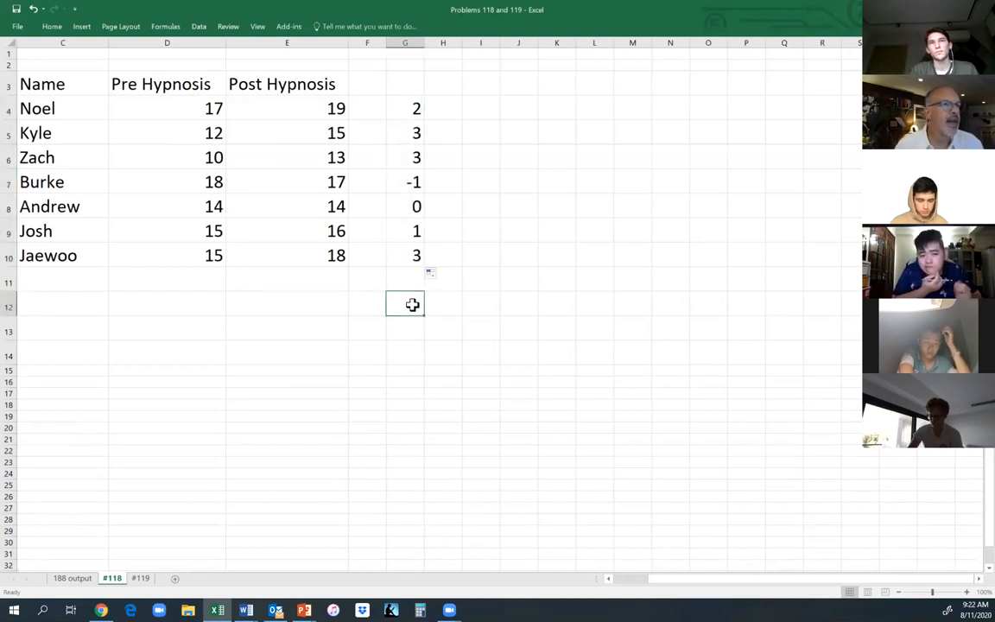
click(51, 27)
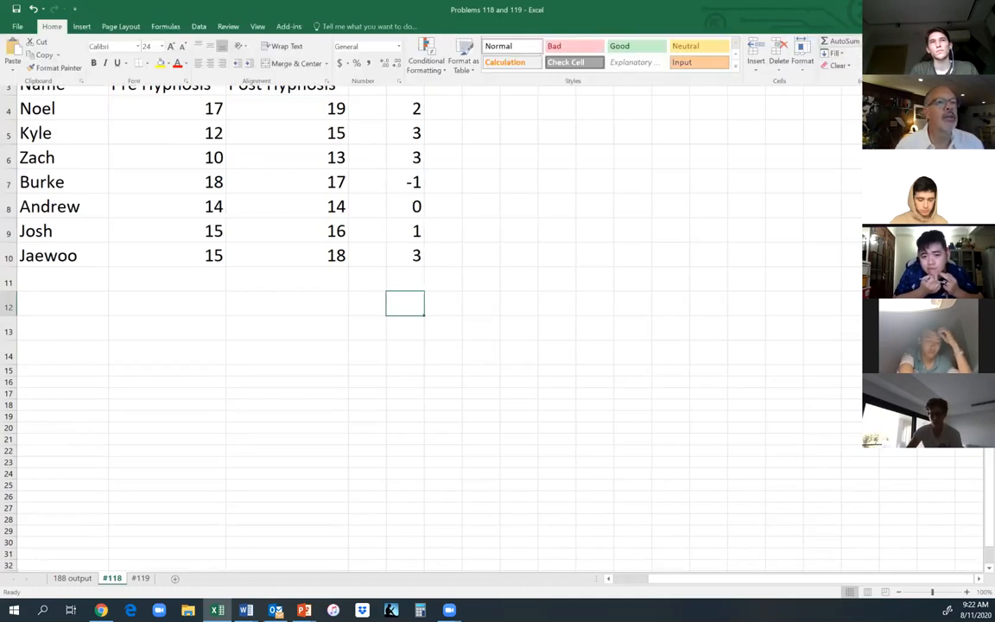
click(865, 42)
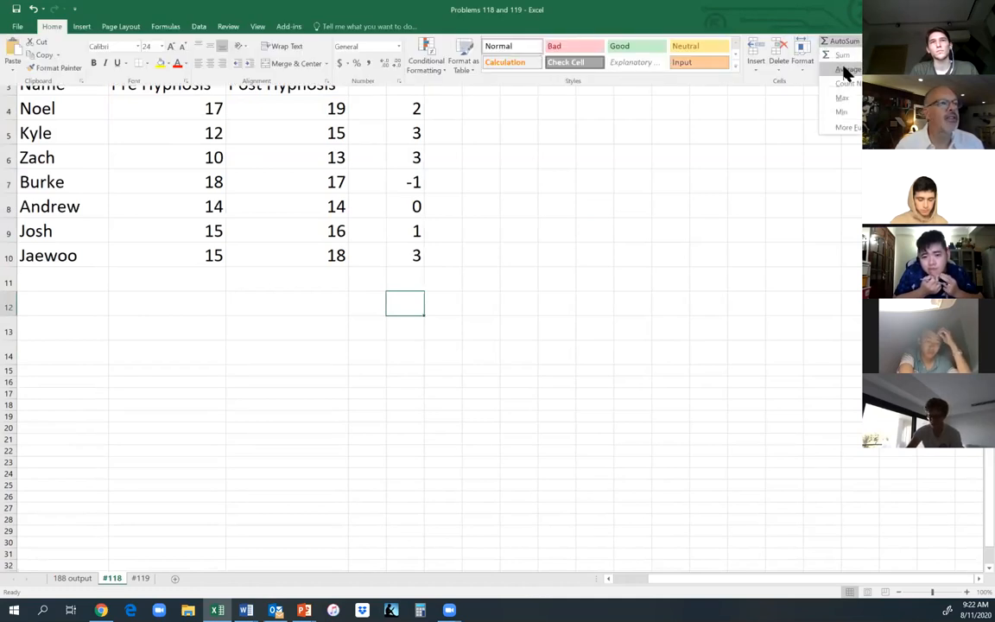
click(845, 70)
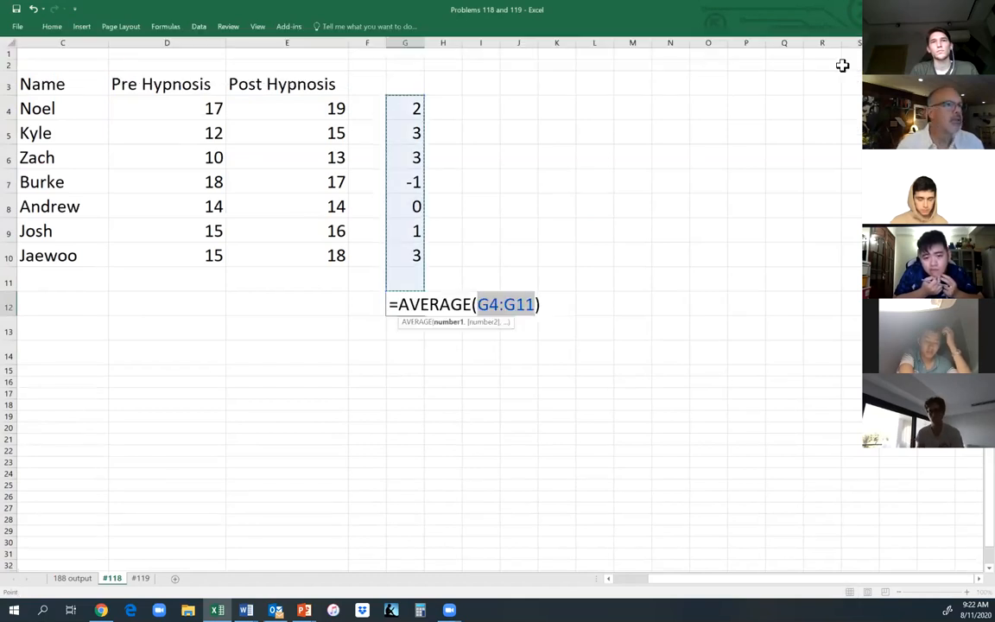
key(Return)
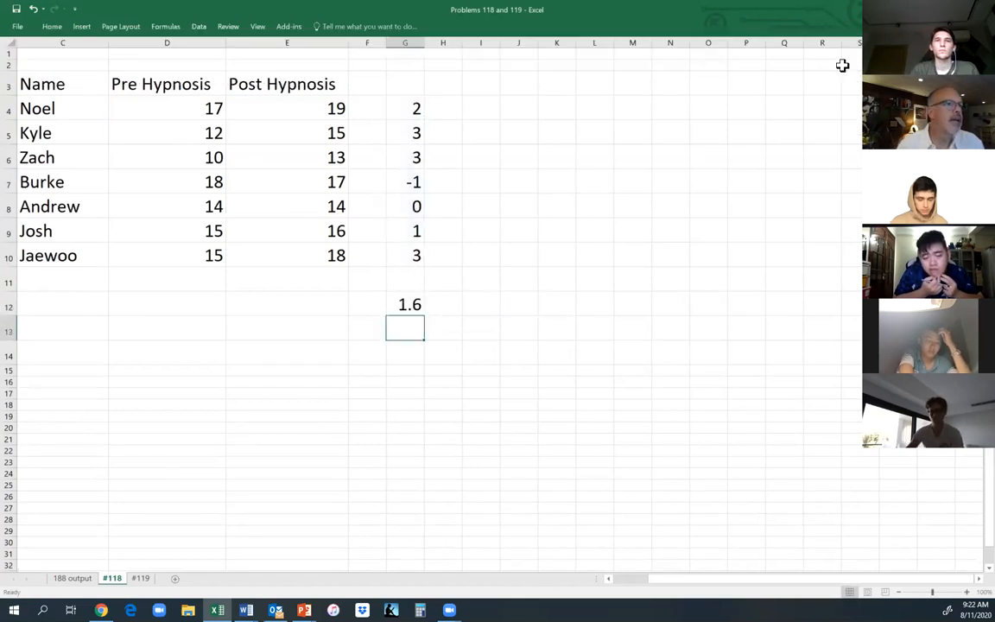
- Label the mean difference by entering d-bar in cell H12
click(451, 308)
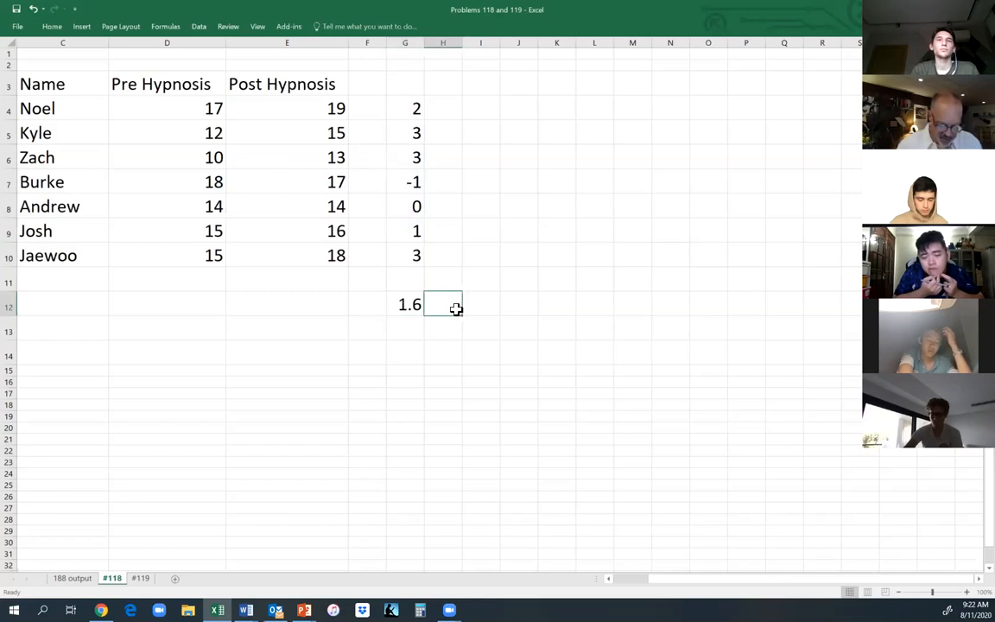
text(d-ba)
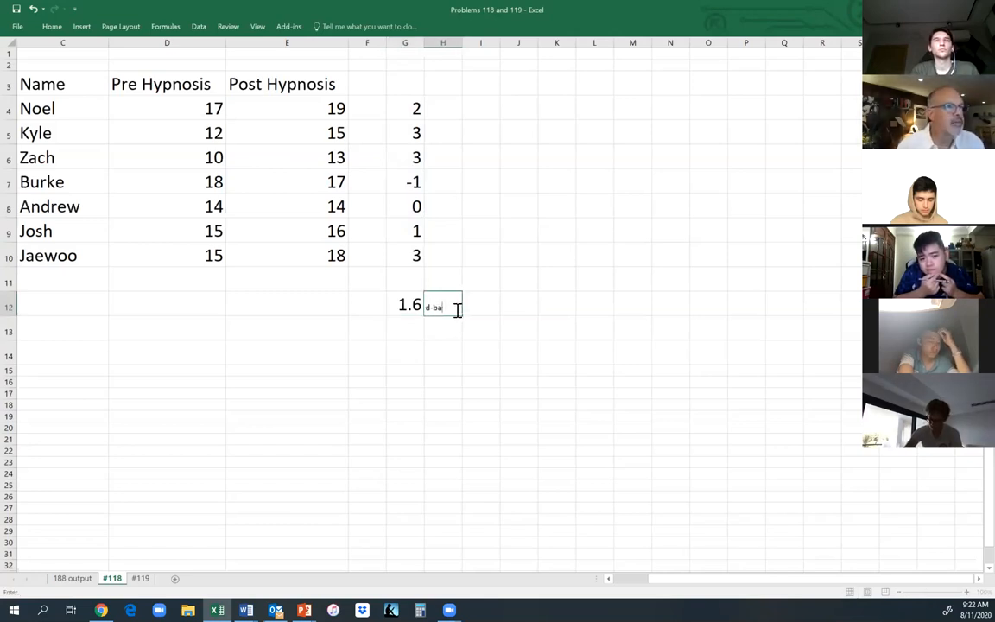
key(BackSpace)
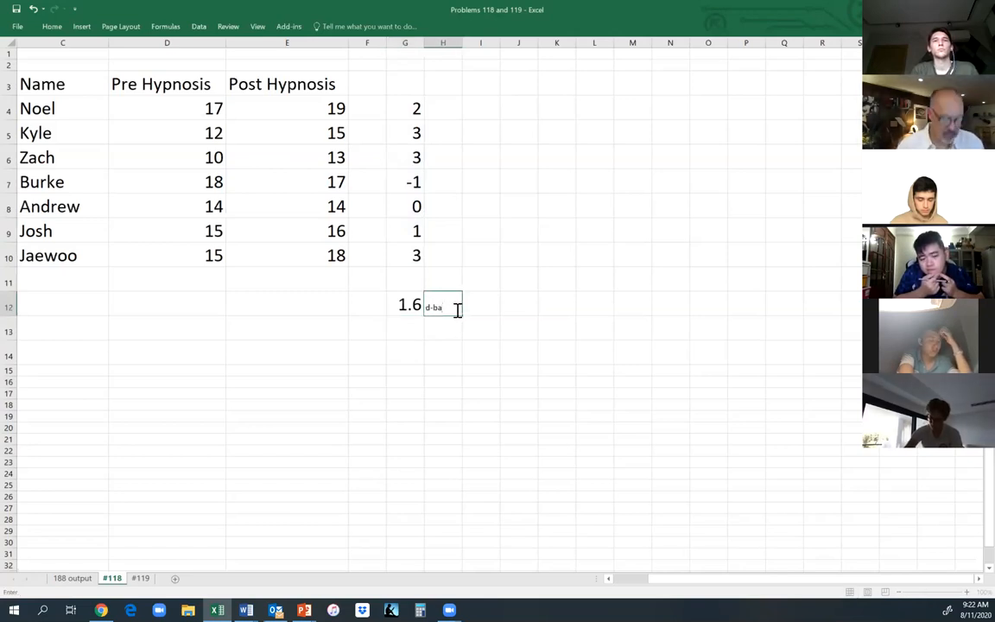
text(r)
key(Return)
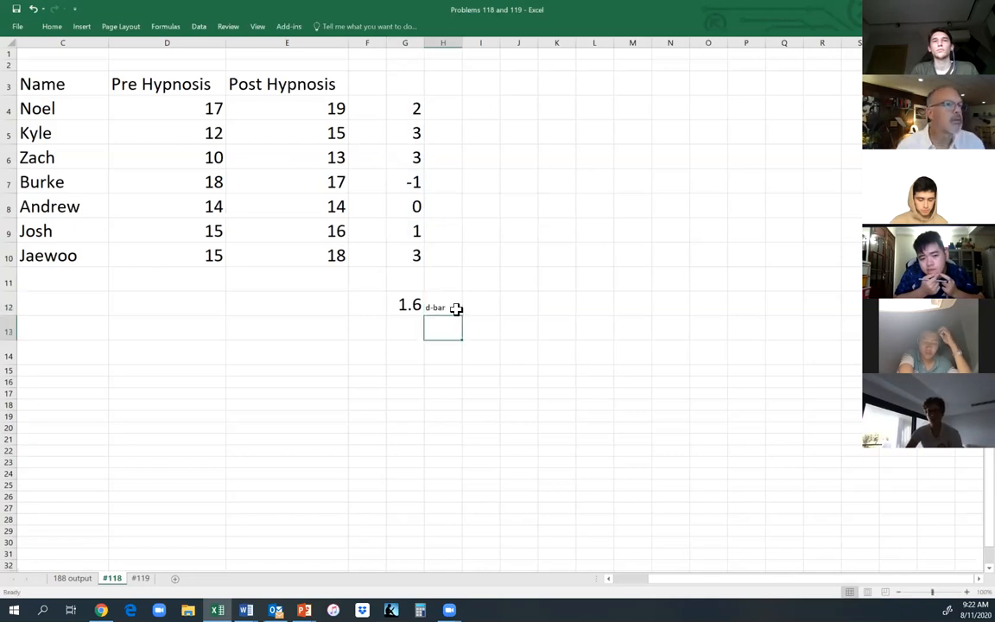
- Set the font size of cells H12:H13 to 24
drag(435, 302, 438, 329)
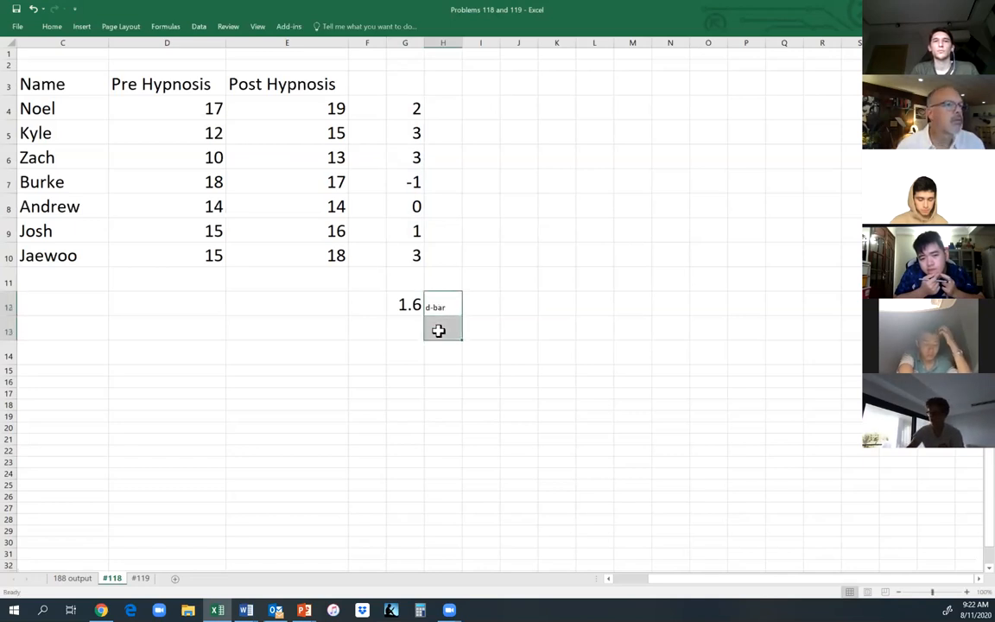
click(61, 30)
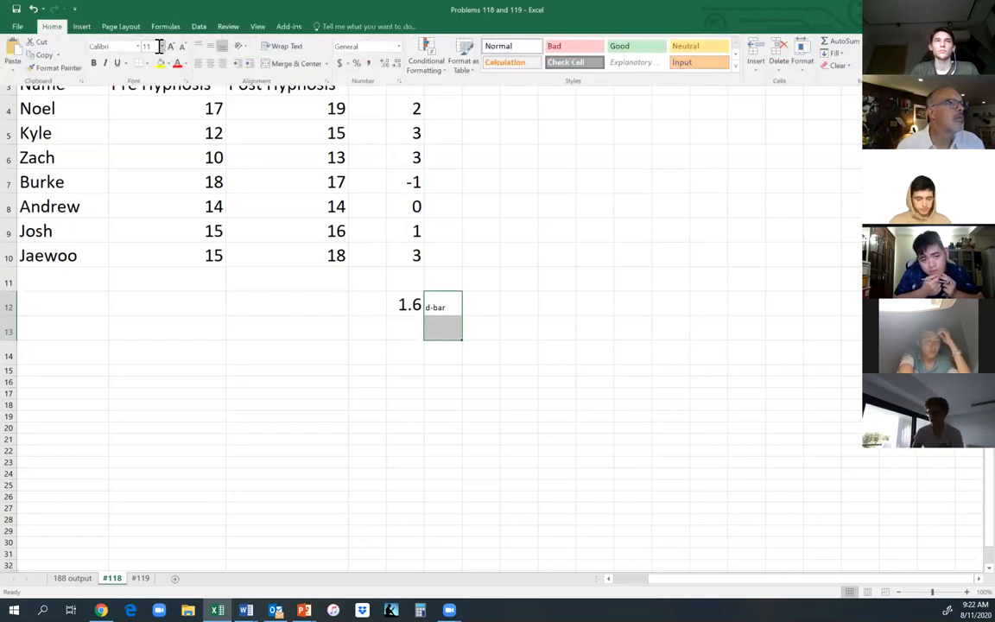
click(162, 48)
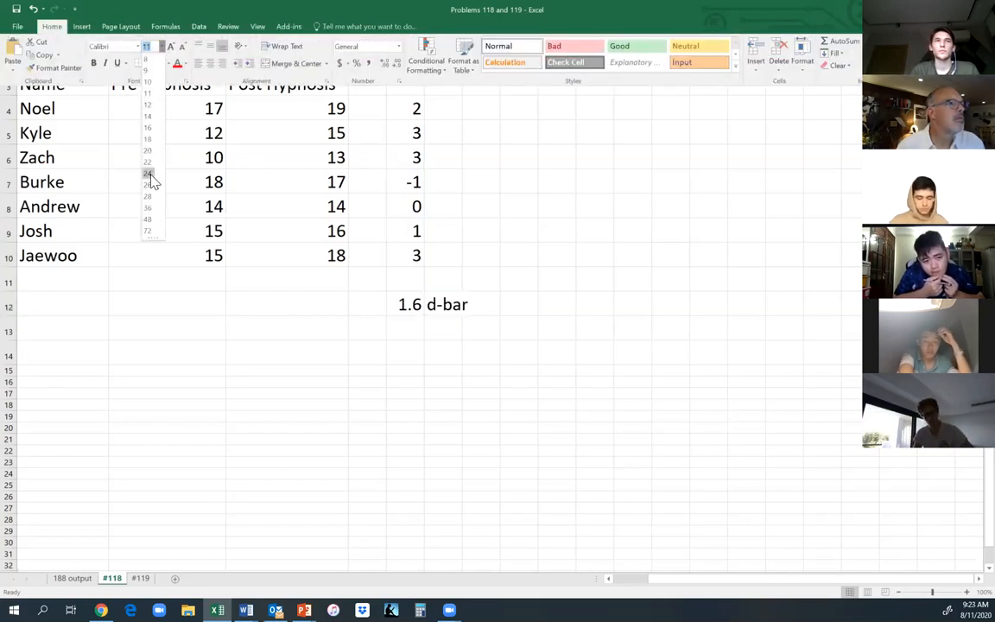
click(150, 176)
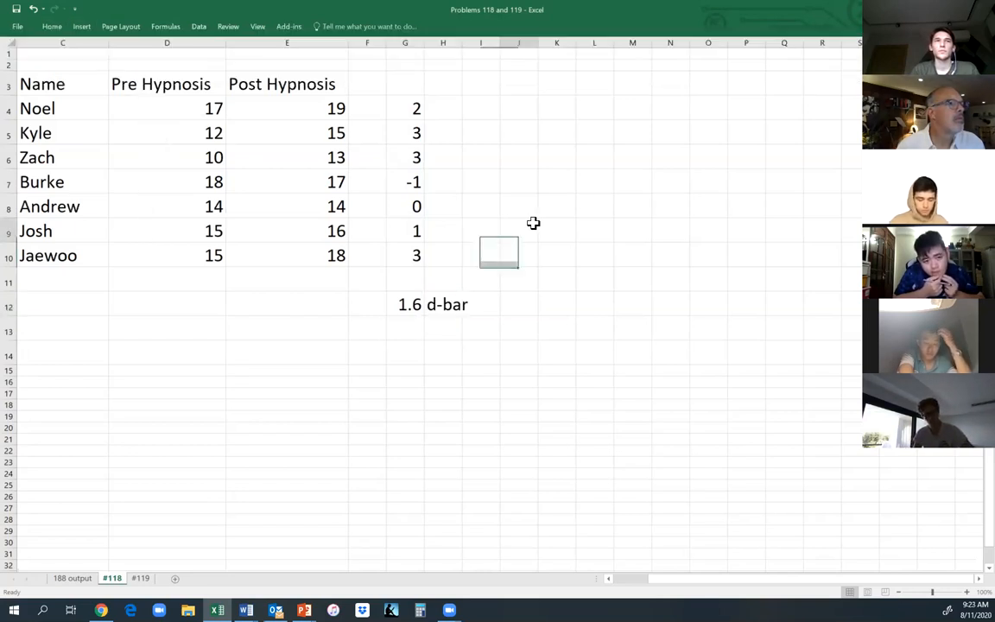
- Calculate the standard deviation of the differences in G13 with =STDEV(G4:G10)
click(409, 329)
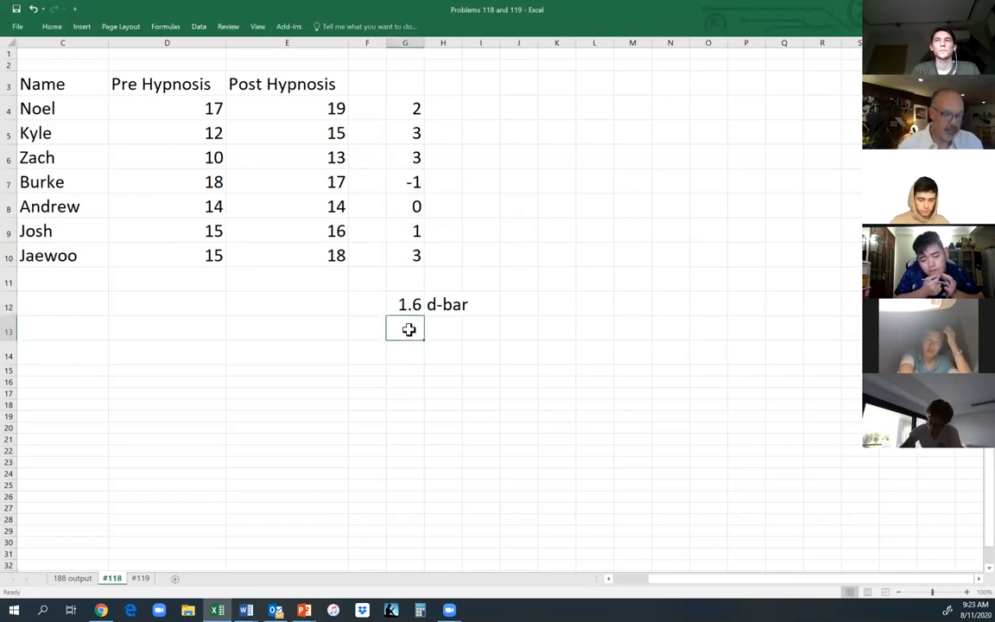
text(=)
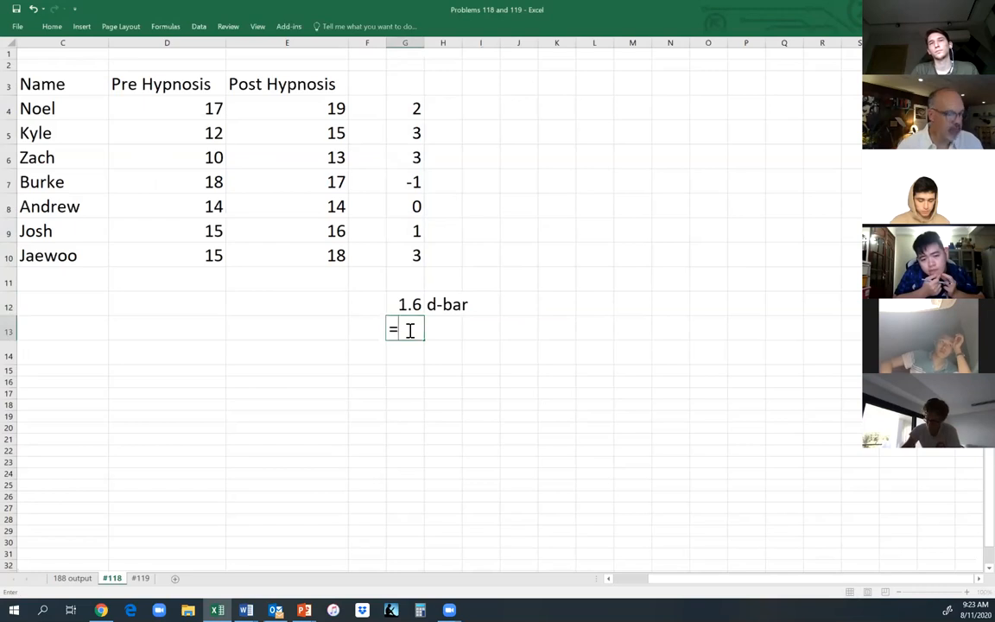
text(stdev)
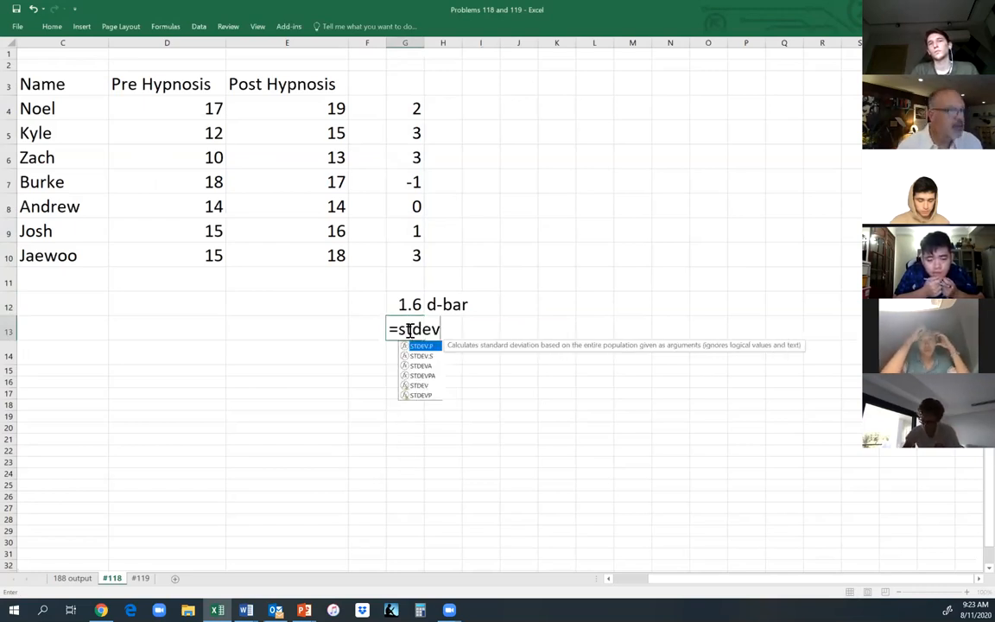
text(()
drag(399, 113, 413, 256)
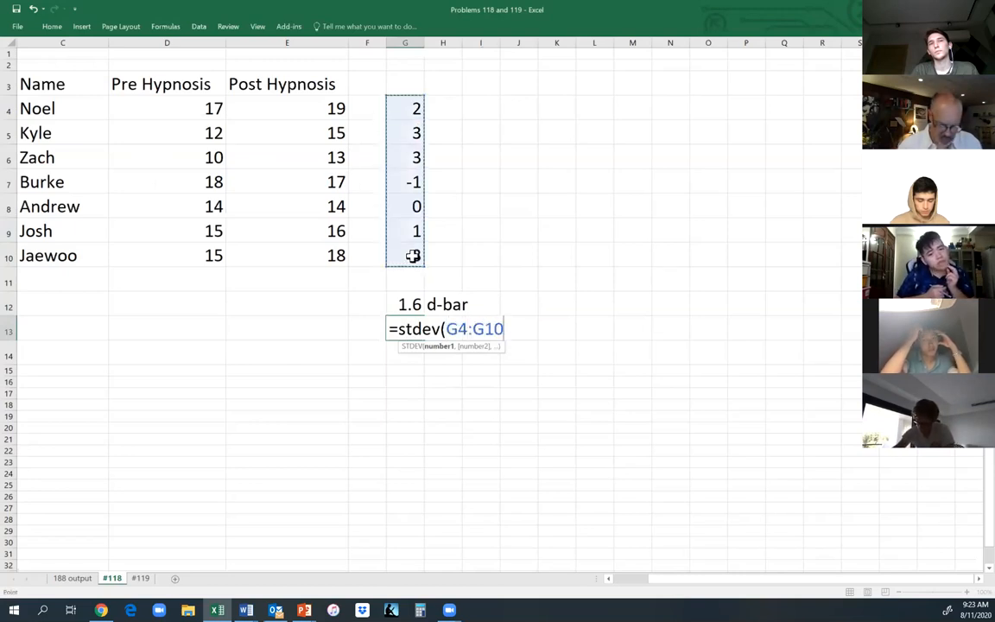
key(Return)
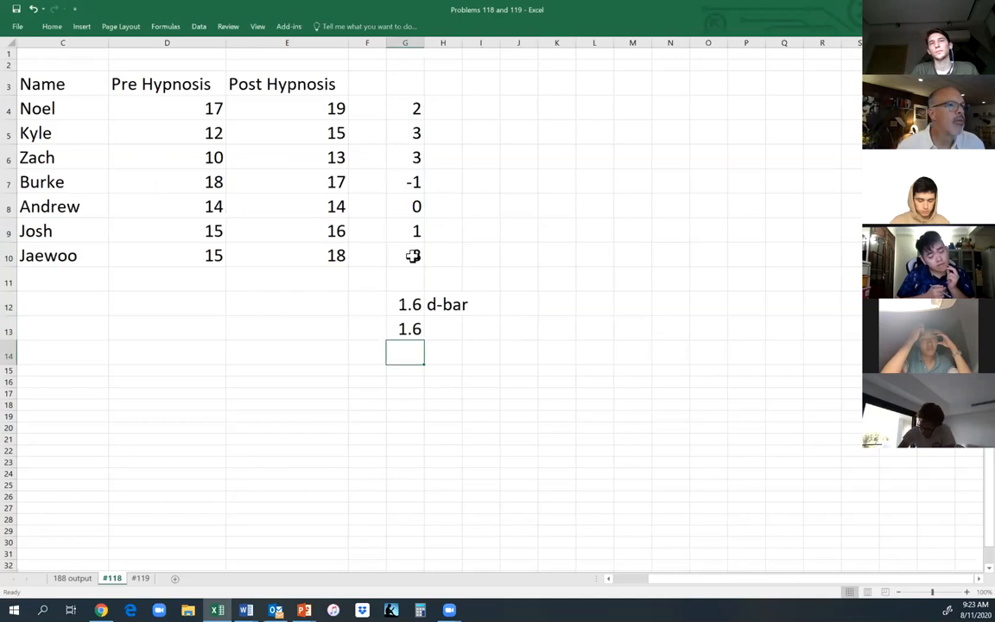
- Examine the formulas behind the standard deviation in G13 and the mean in G12 without changing them
click(409, 330)
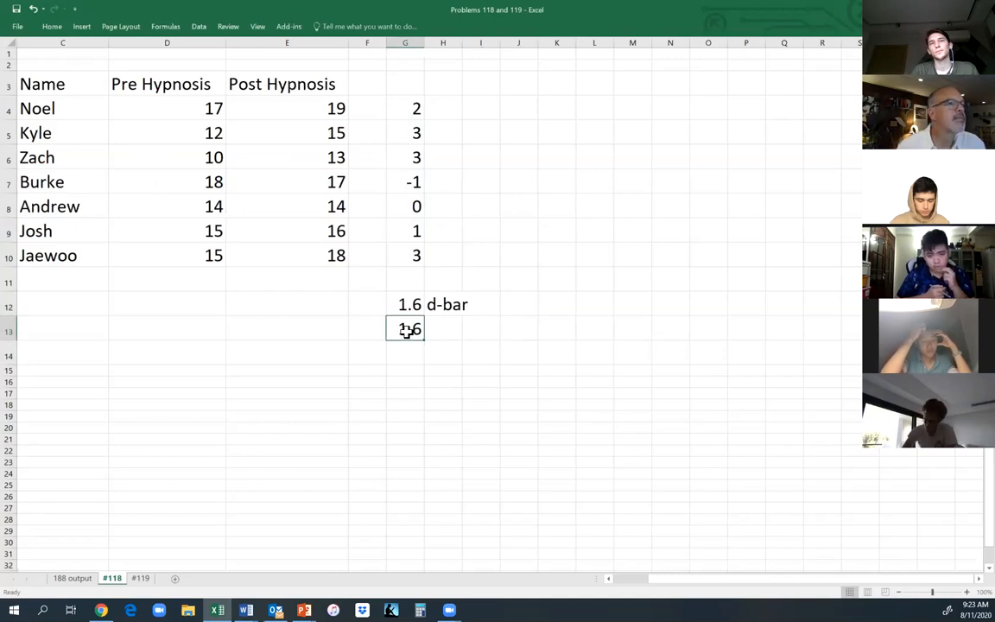
double_click(407, 331)
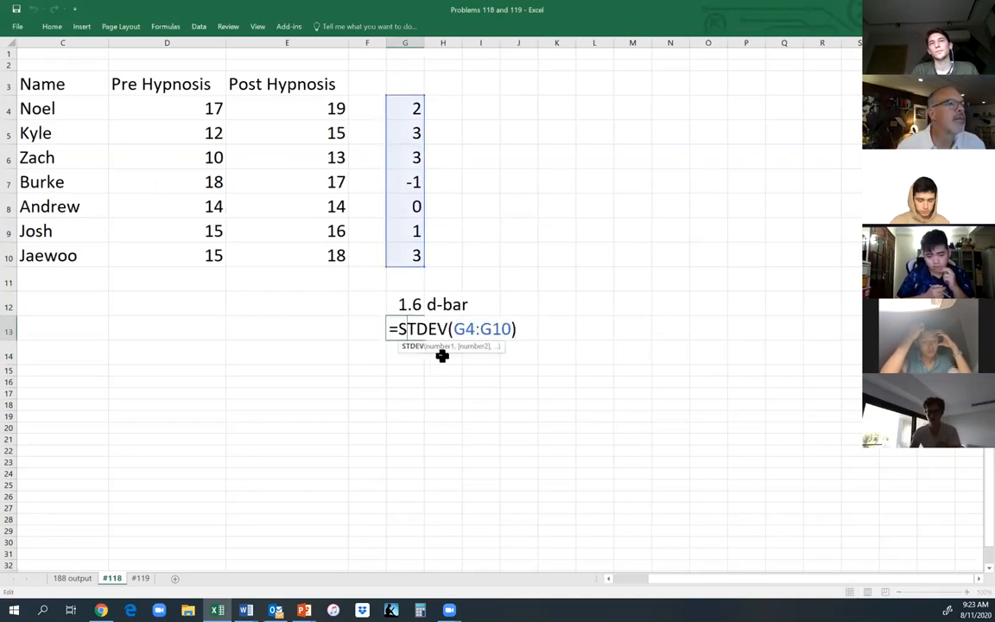
click(442, 354)
click(439, 329)
click(420, 329)
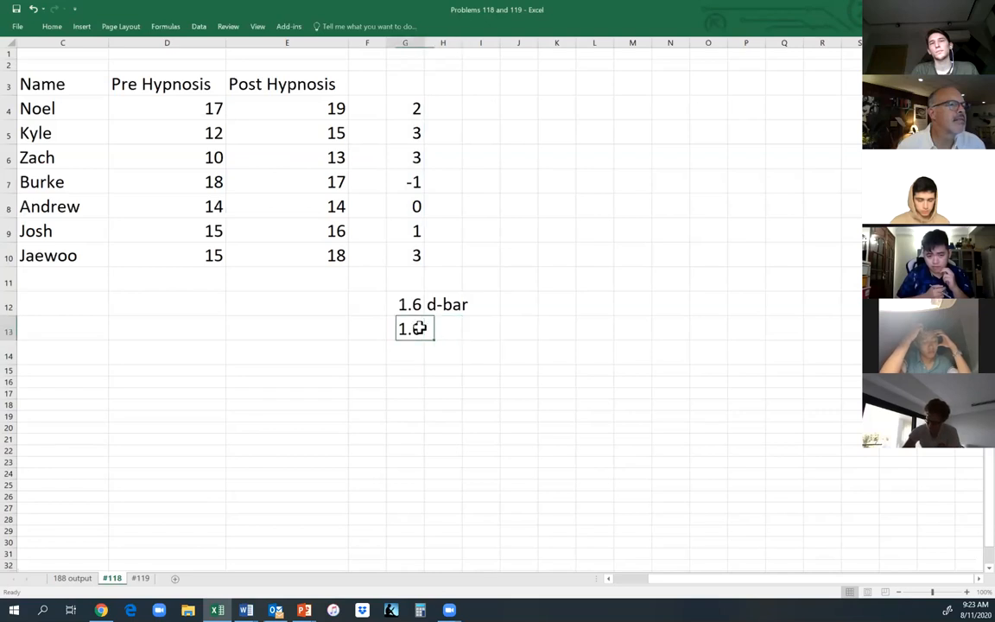
double_click(422, 329)
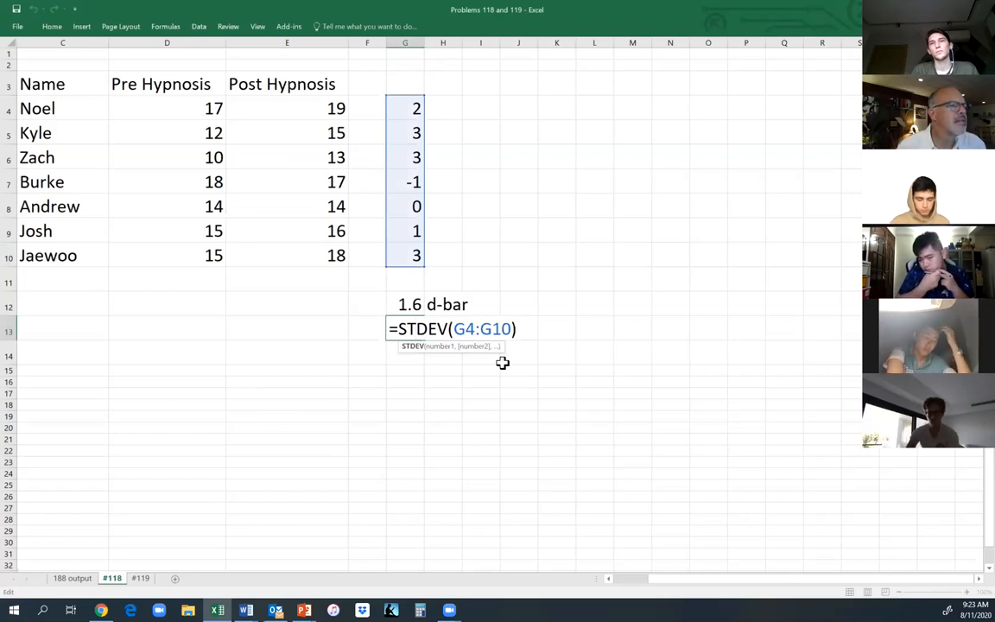
click(504, 364)
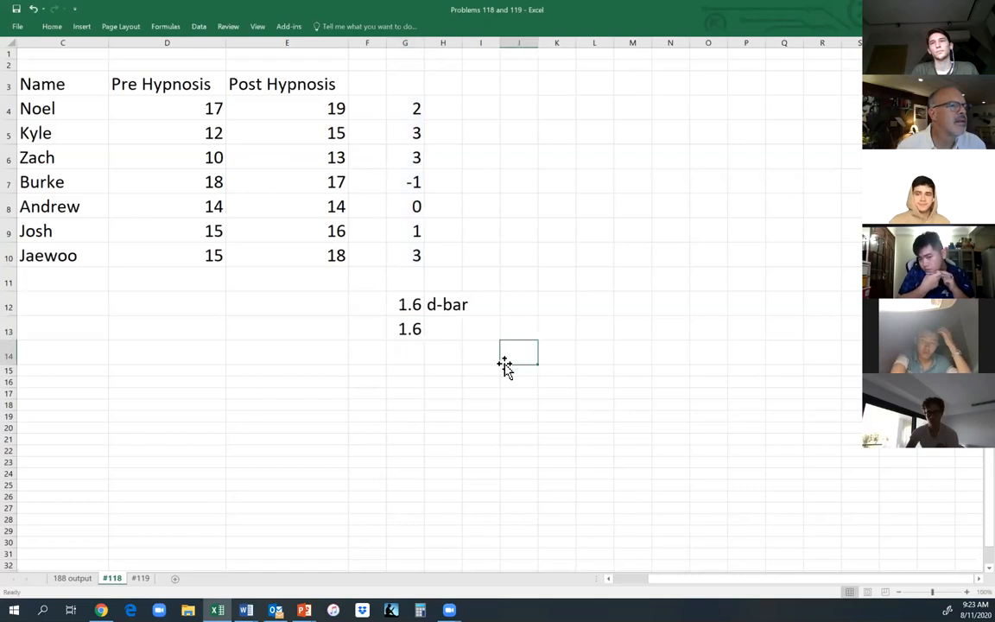
double_click(406, 306)
click(447, 345)
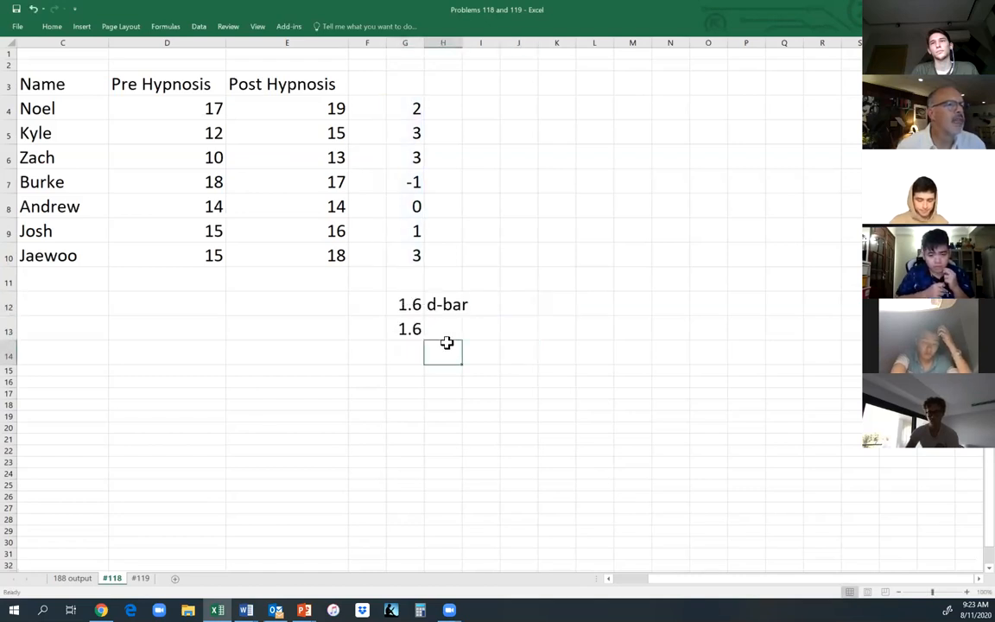
- Label the standard deviation by entering "std dev of differences" in cell H13
click(449, 327)
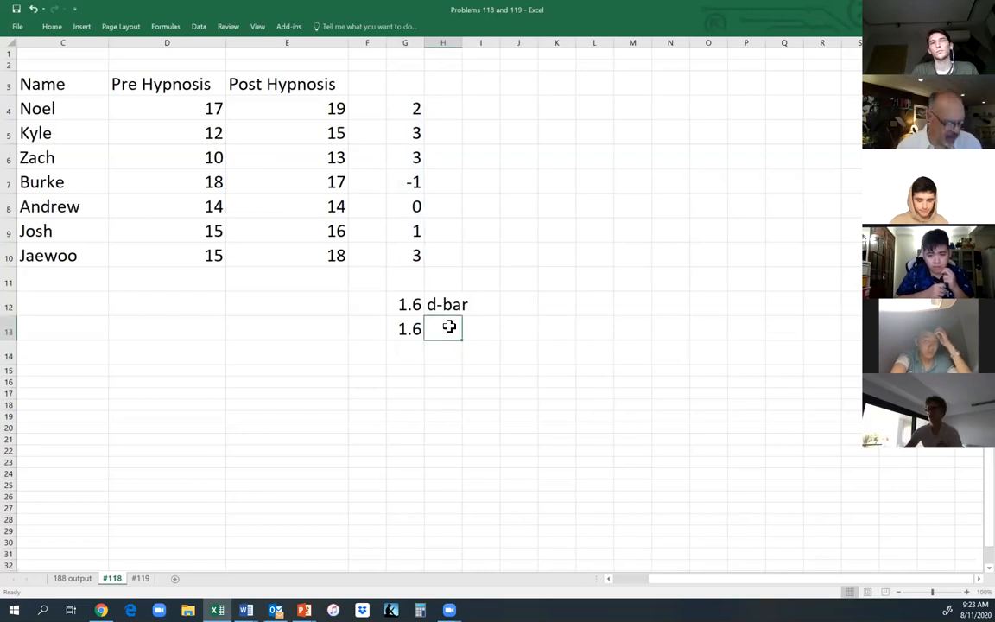
text(st)
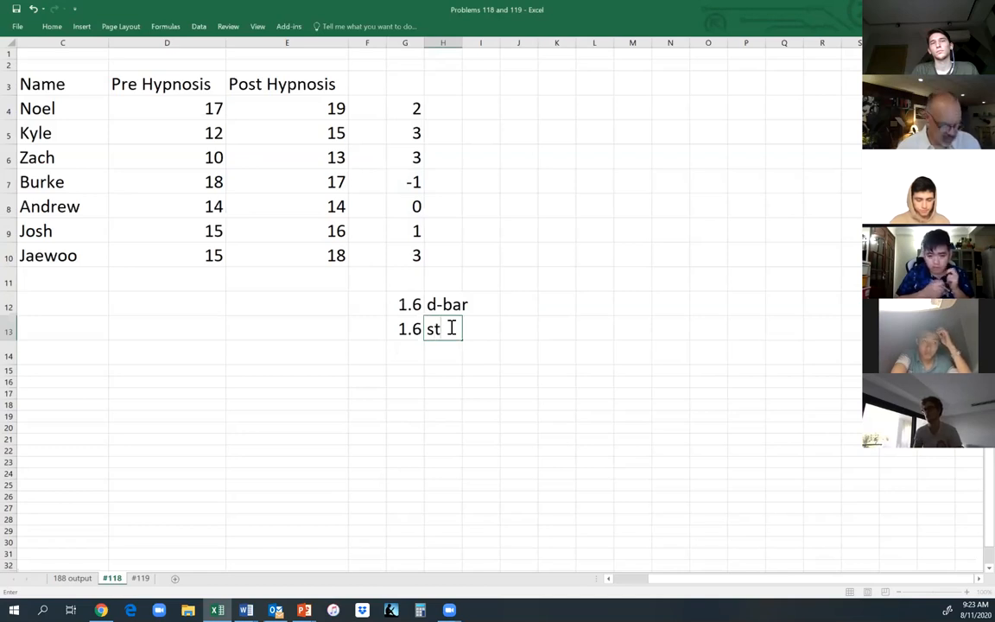
text(d dev of)
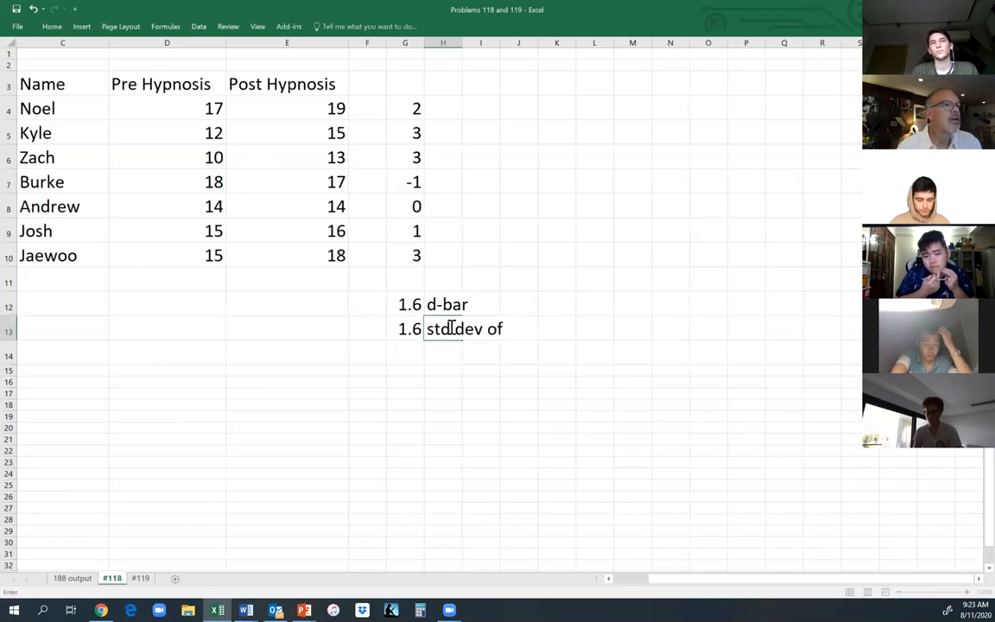
text( differences)
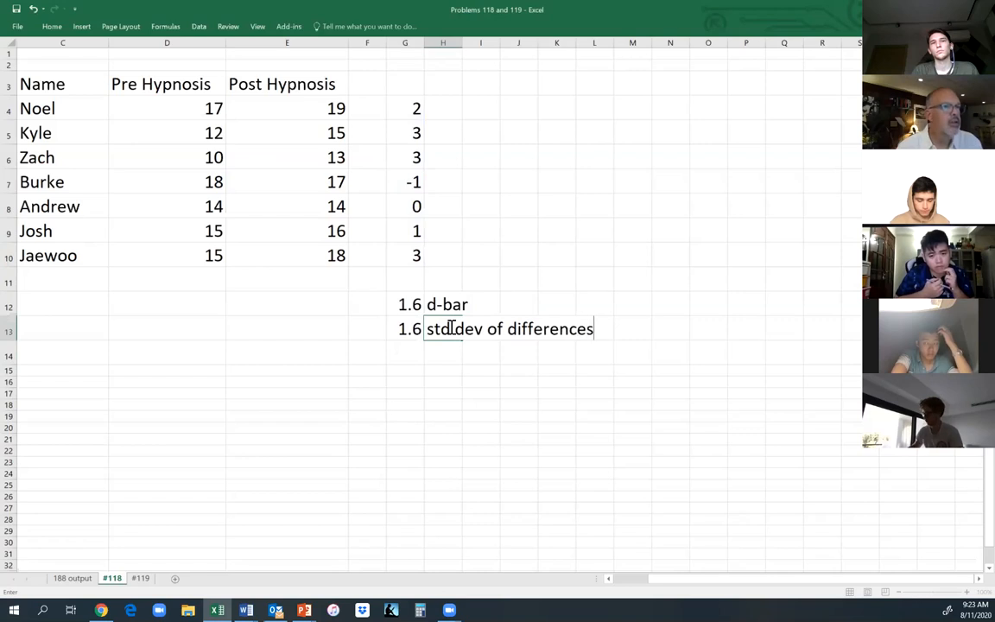
click(557, 205)
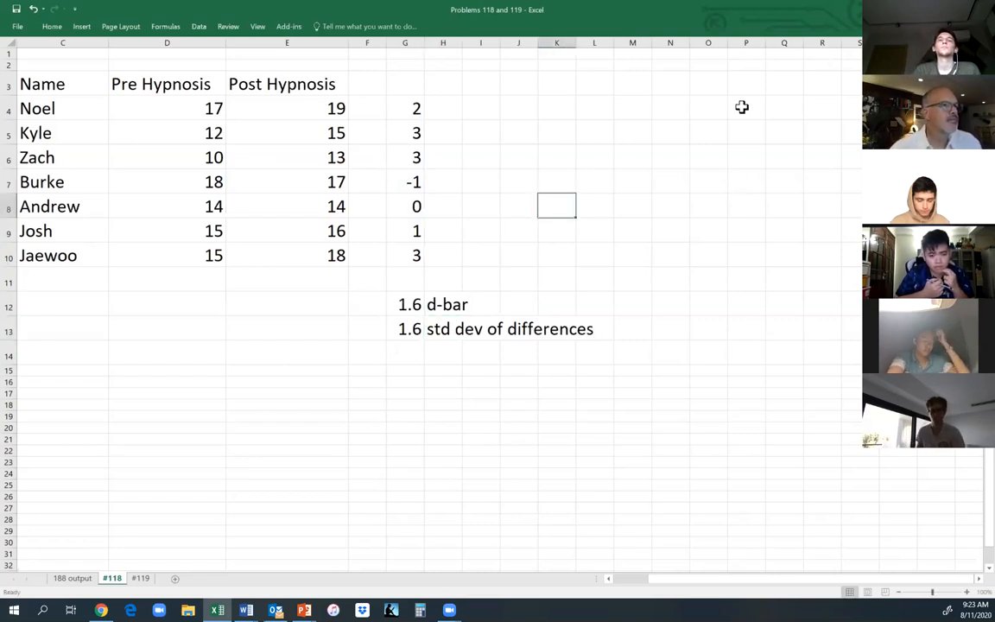
- Try moving the differences from G4:G10 to Q4:Q10 and undo the move
drag(411, 107, 411, 260)
drag(407, 98, 787, 112)
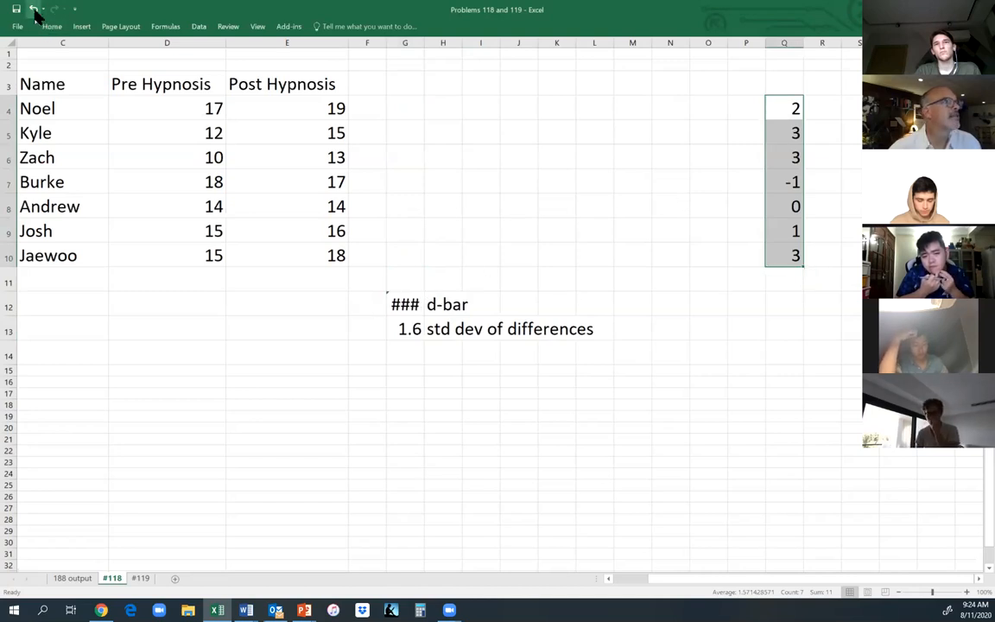
click(33, 9)
click(503, 161)
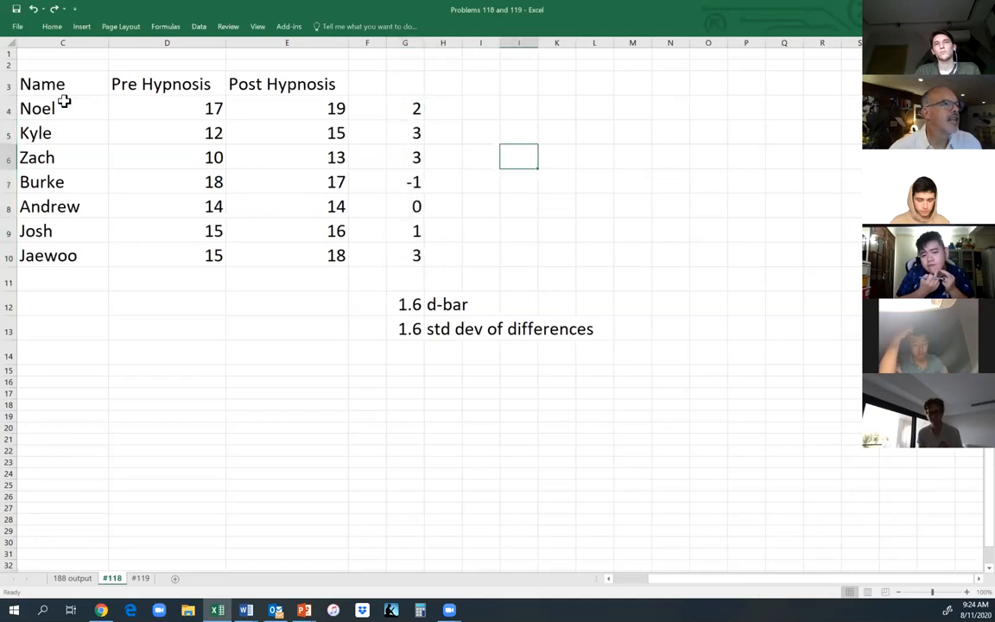
drag(36, 80, 516, 326)
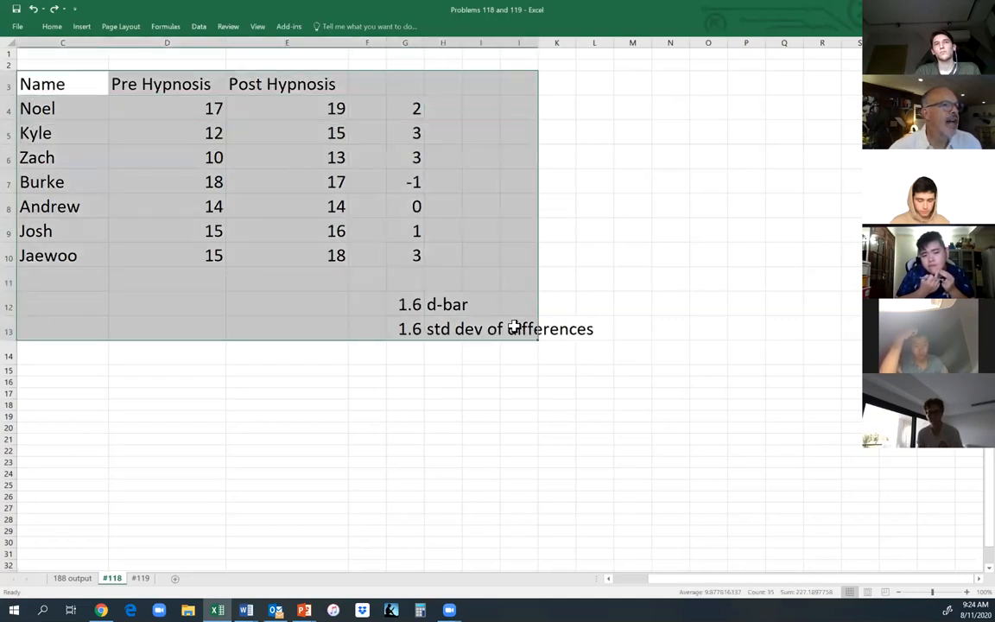
click(759, 142)
- Highlight the mean difference in G12 and the standard deviation in G13 with a yellow fill
click(411, 304)
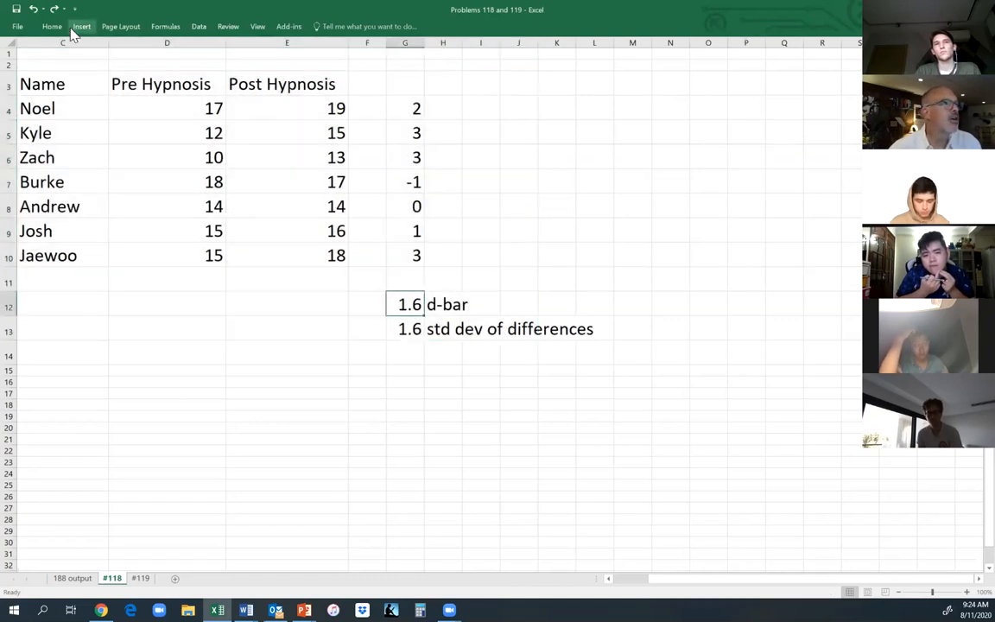
click(54, 27)
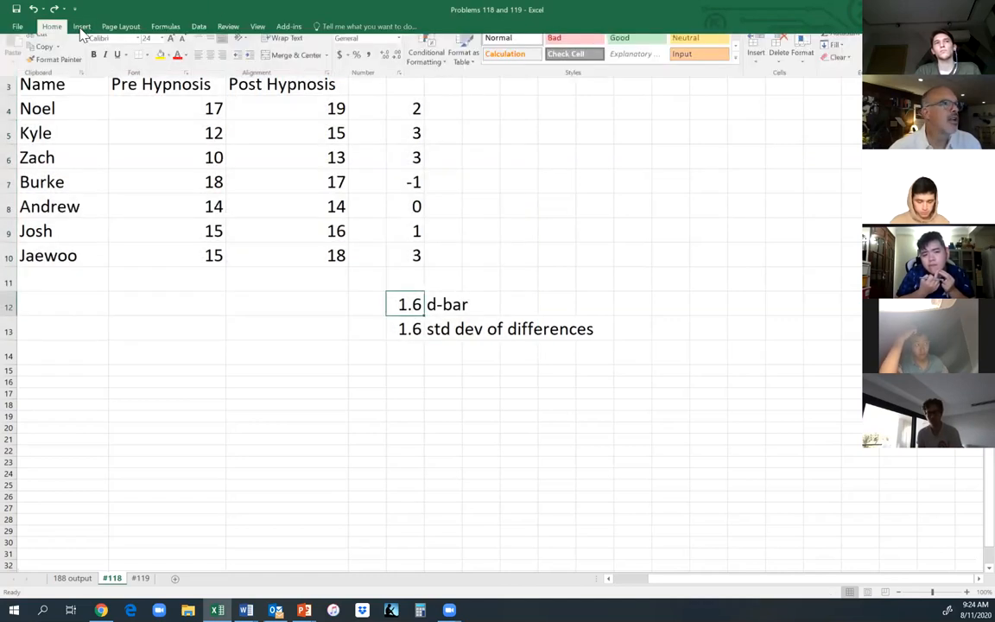
click(161, 65)
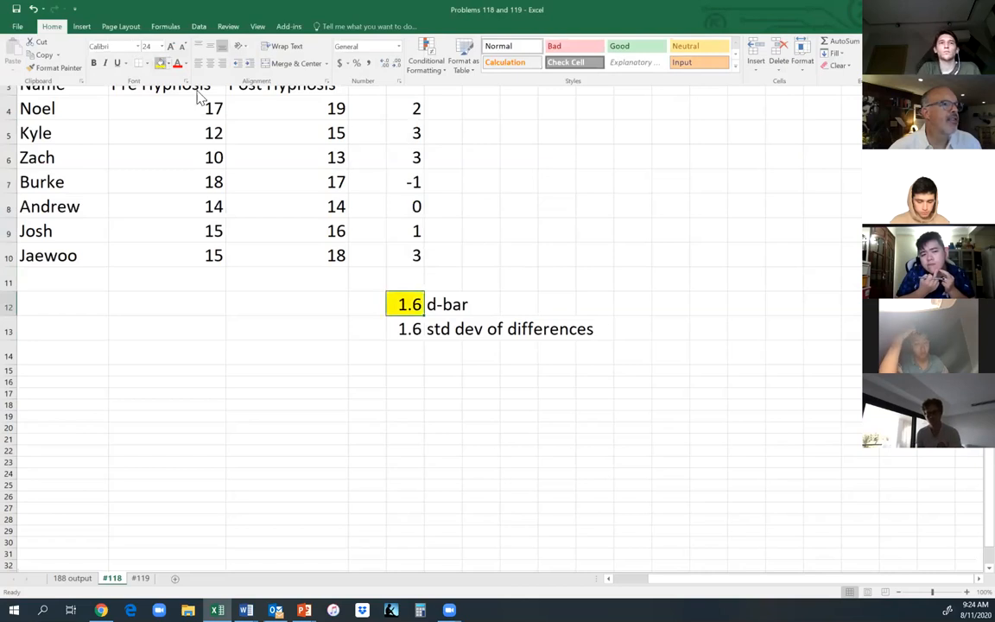
click(411, 328)
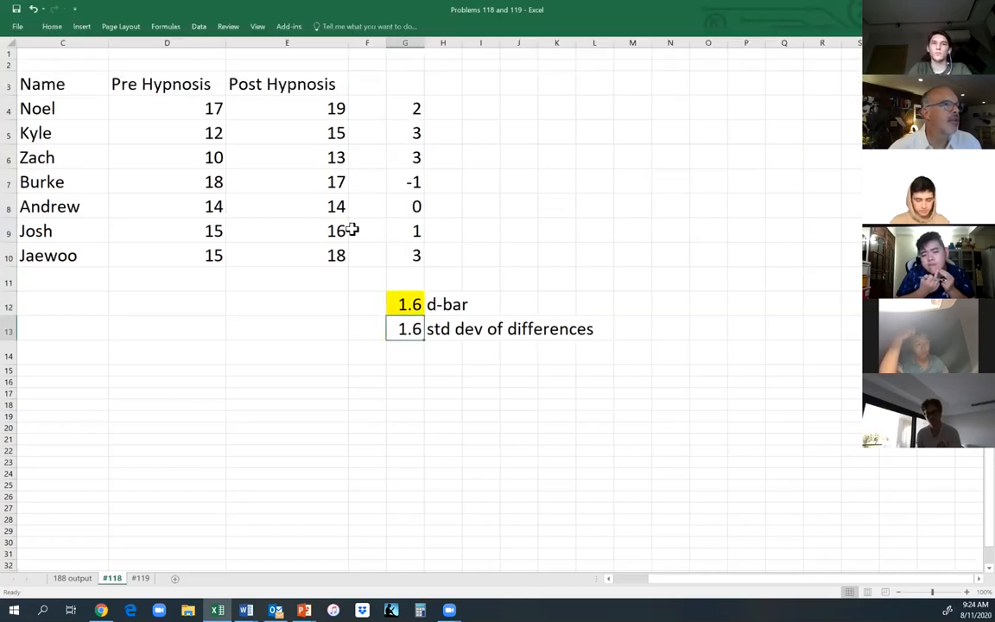
click(56, 28)
click(169, 64)
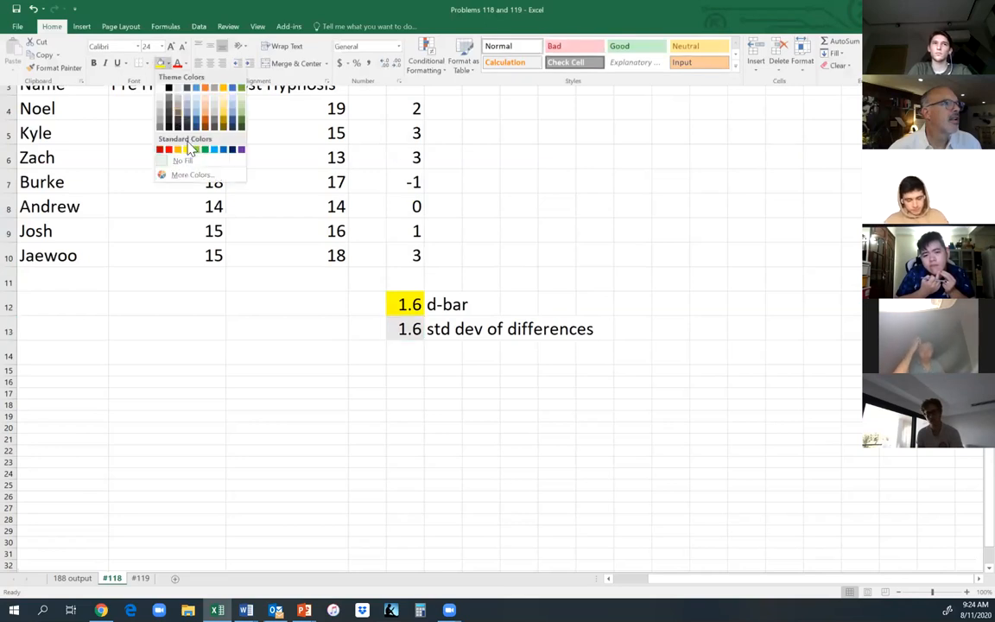
click(187, 150)
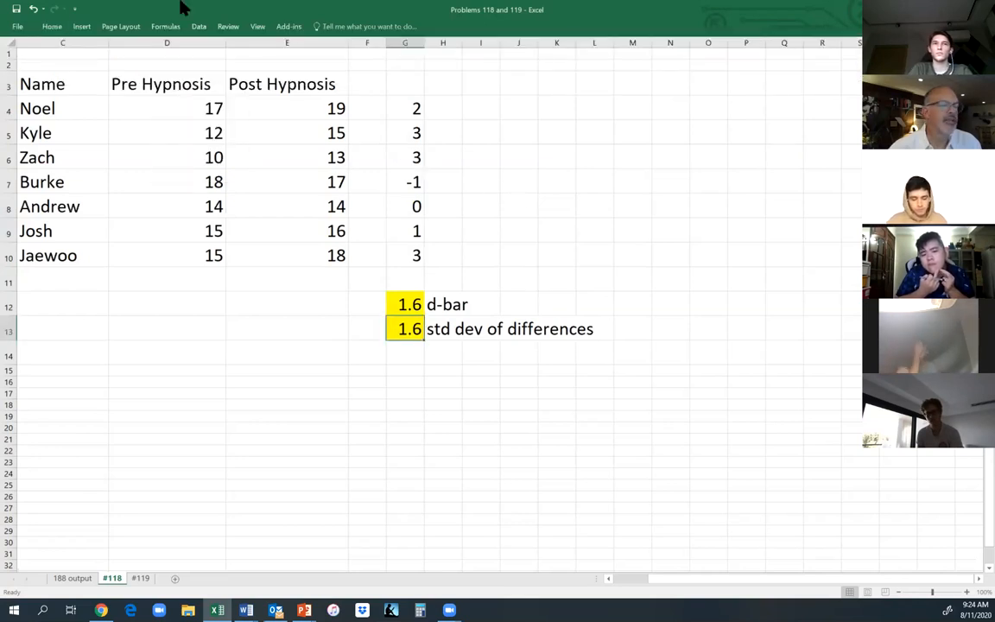